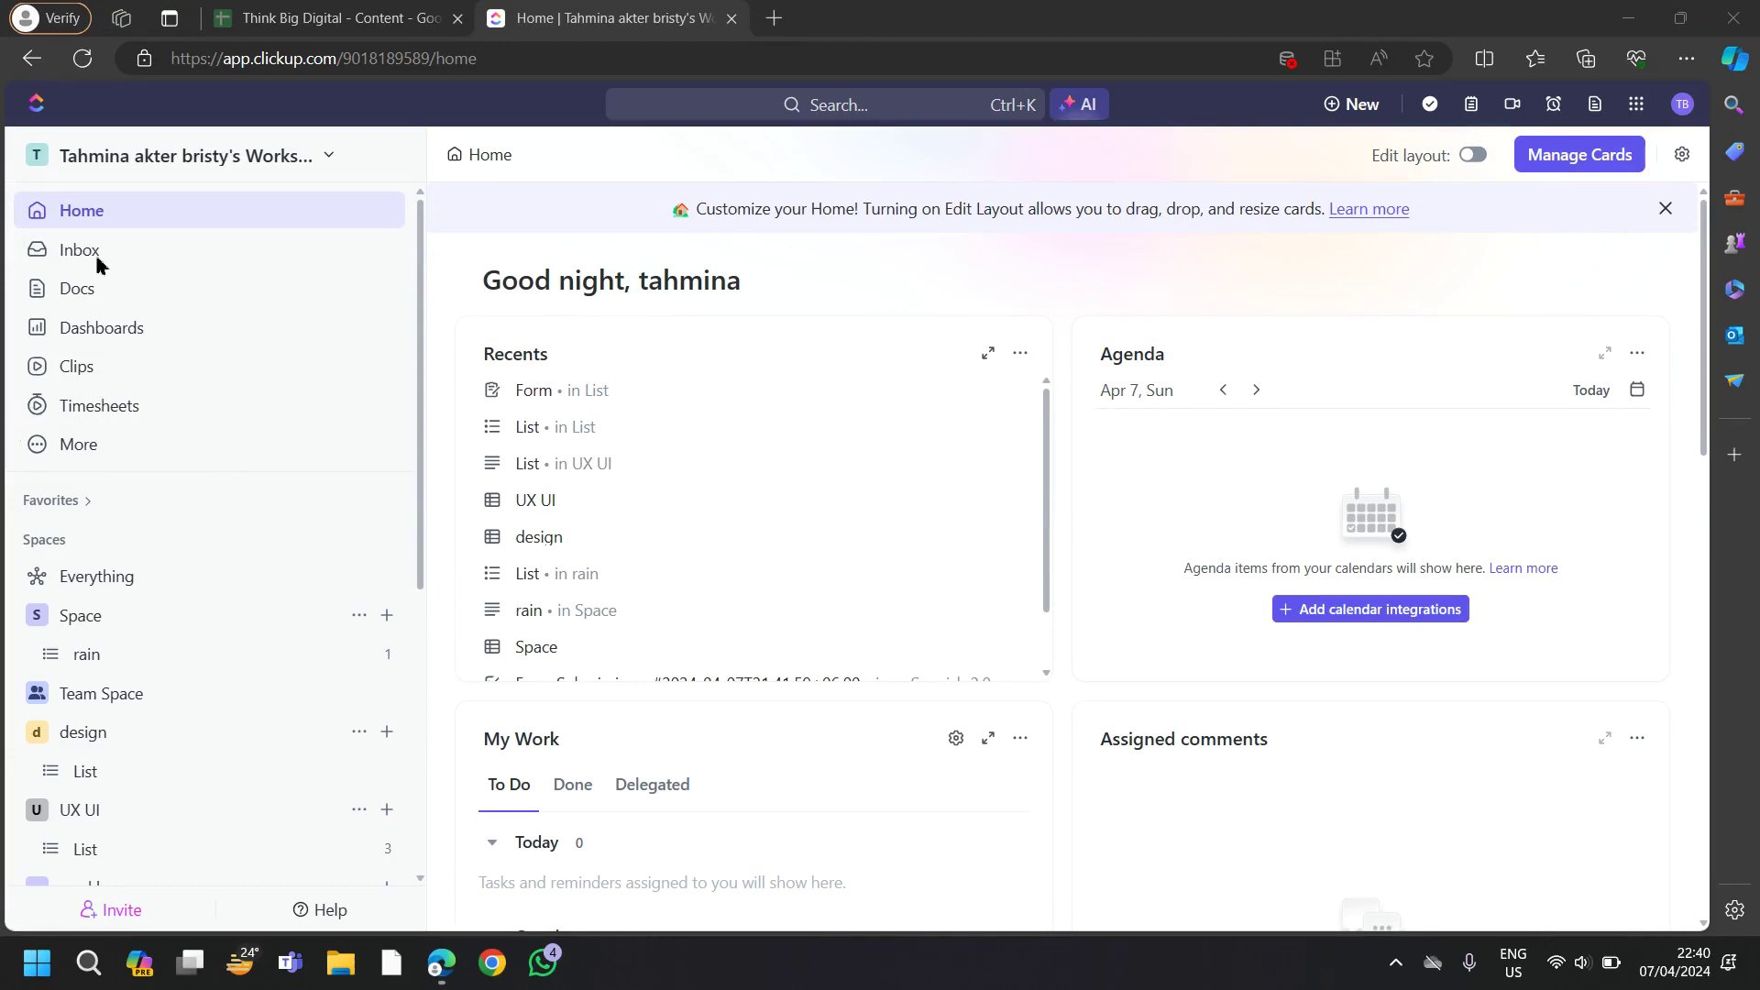
- Open the UX UI space overview, holding one list with three tasks
click(232, 614)
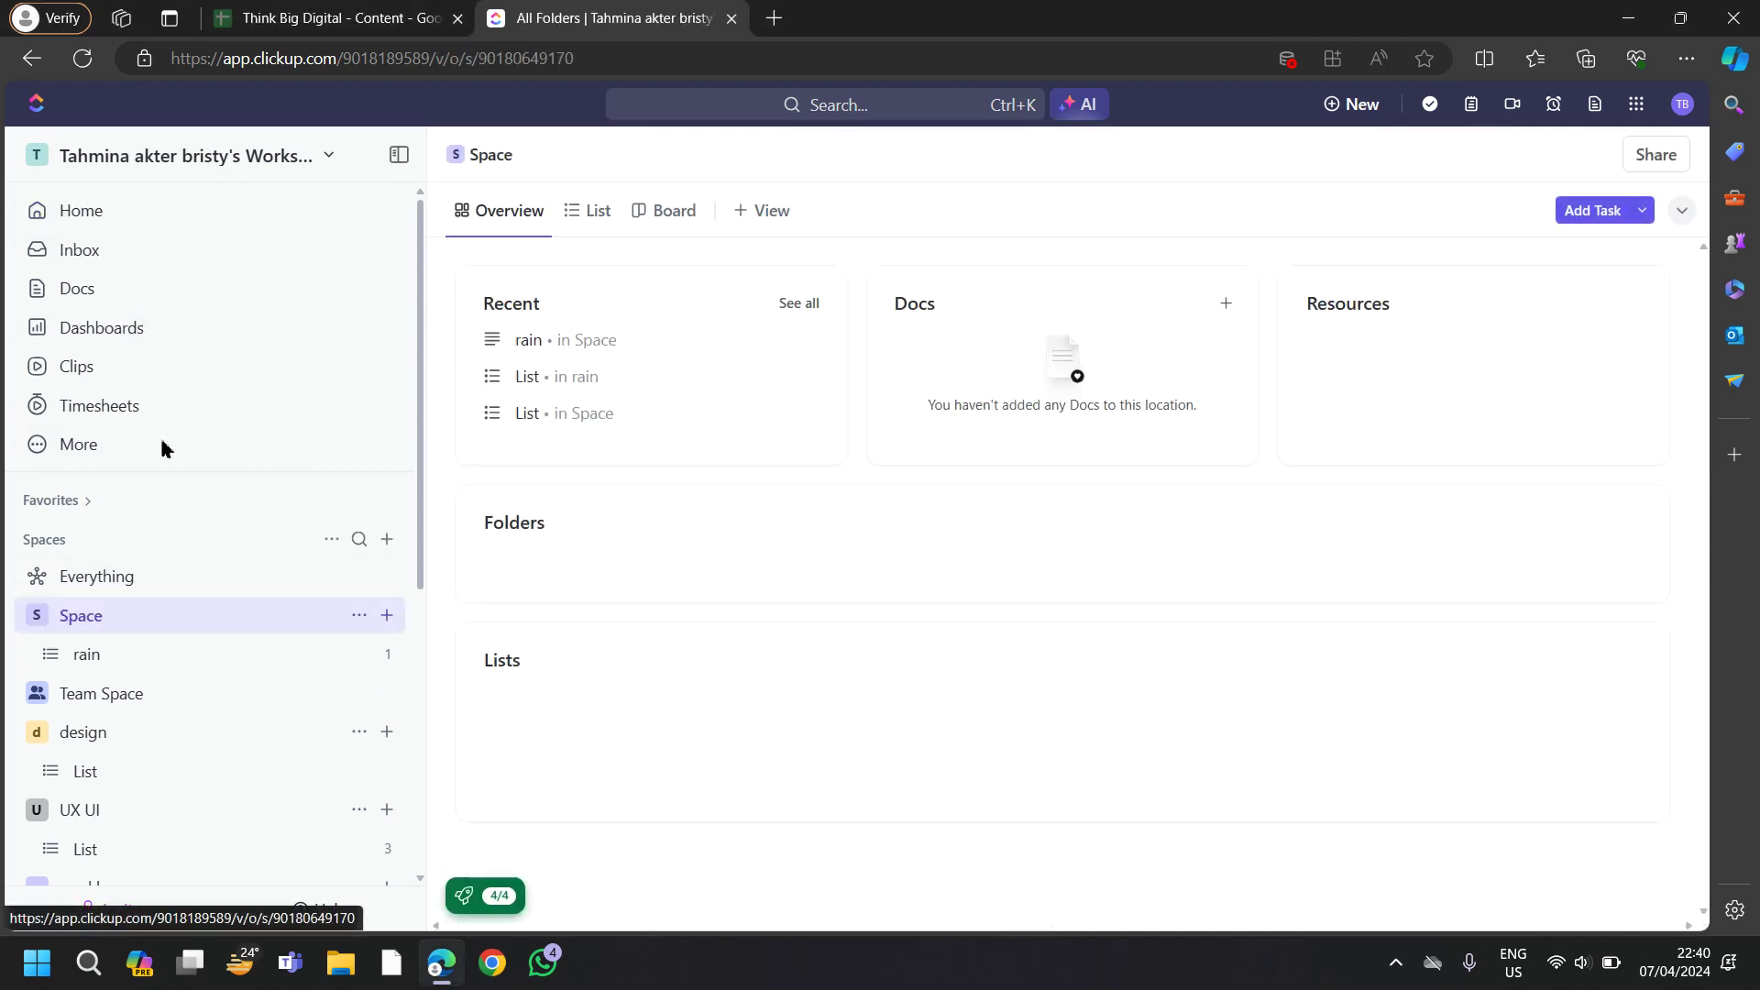
scroll(181, 782, down, 2)
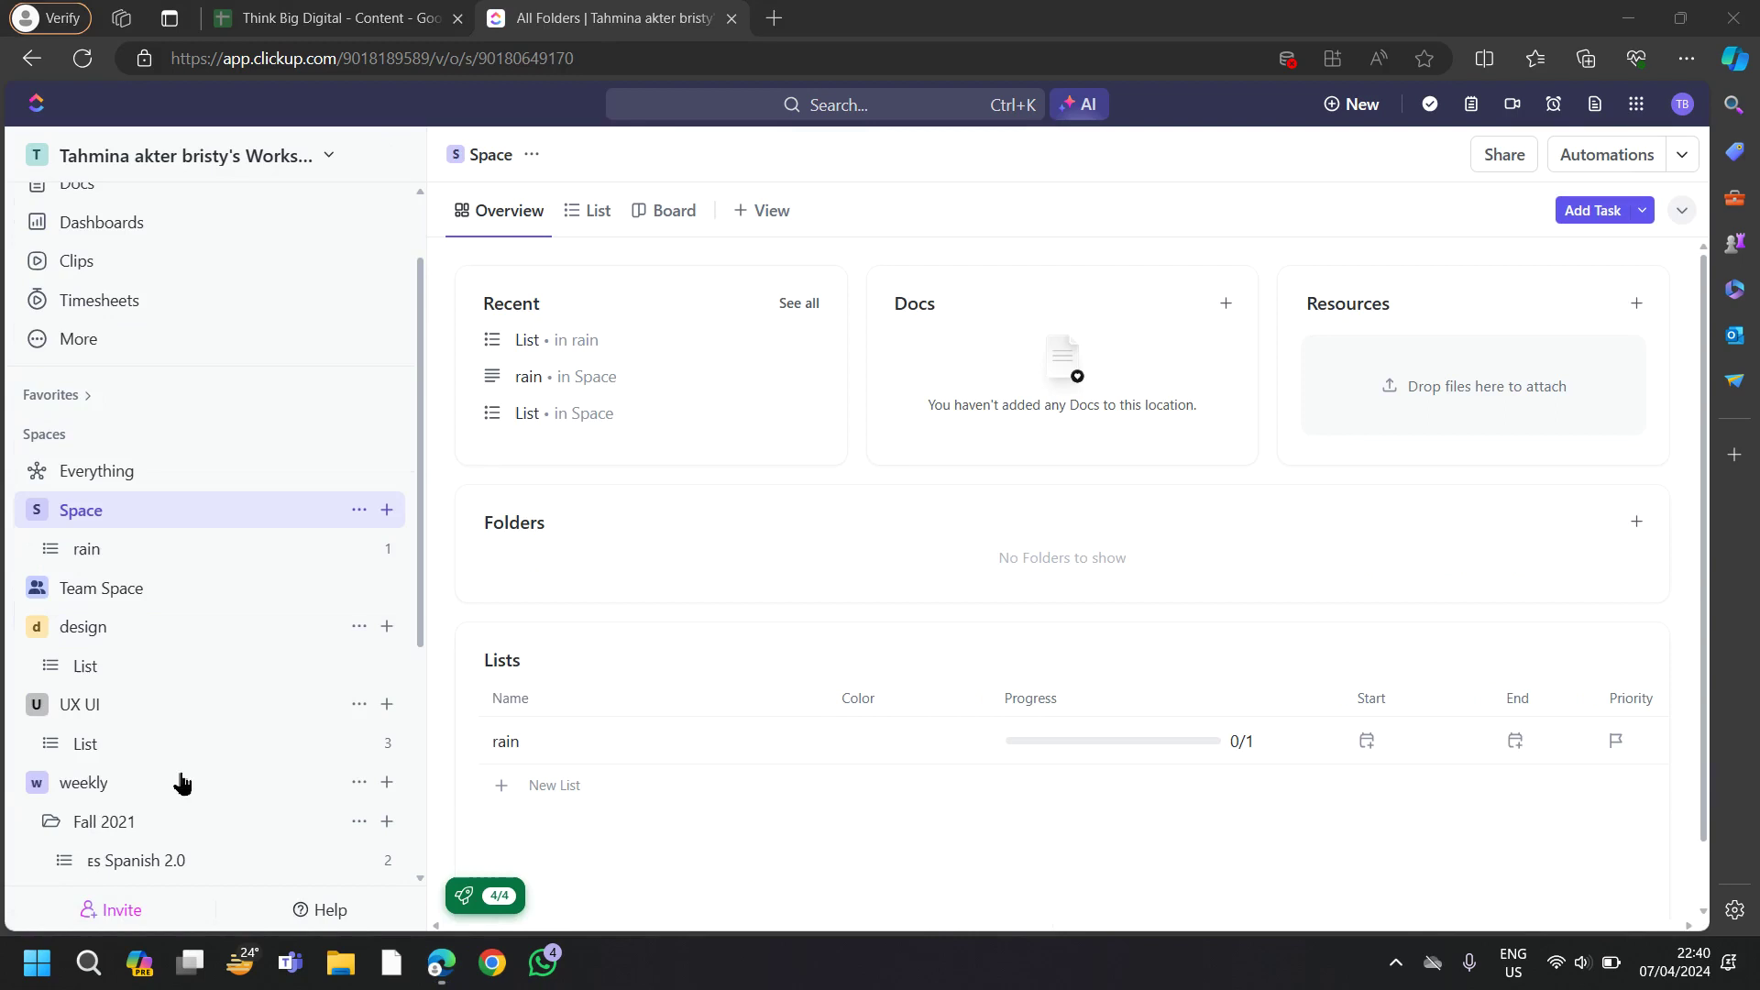
click(133, 713)
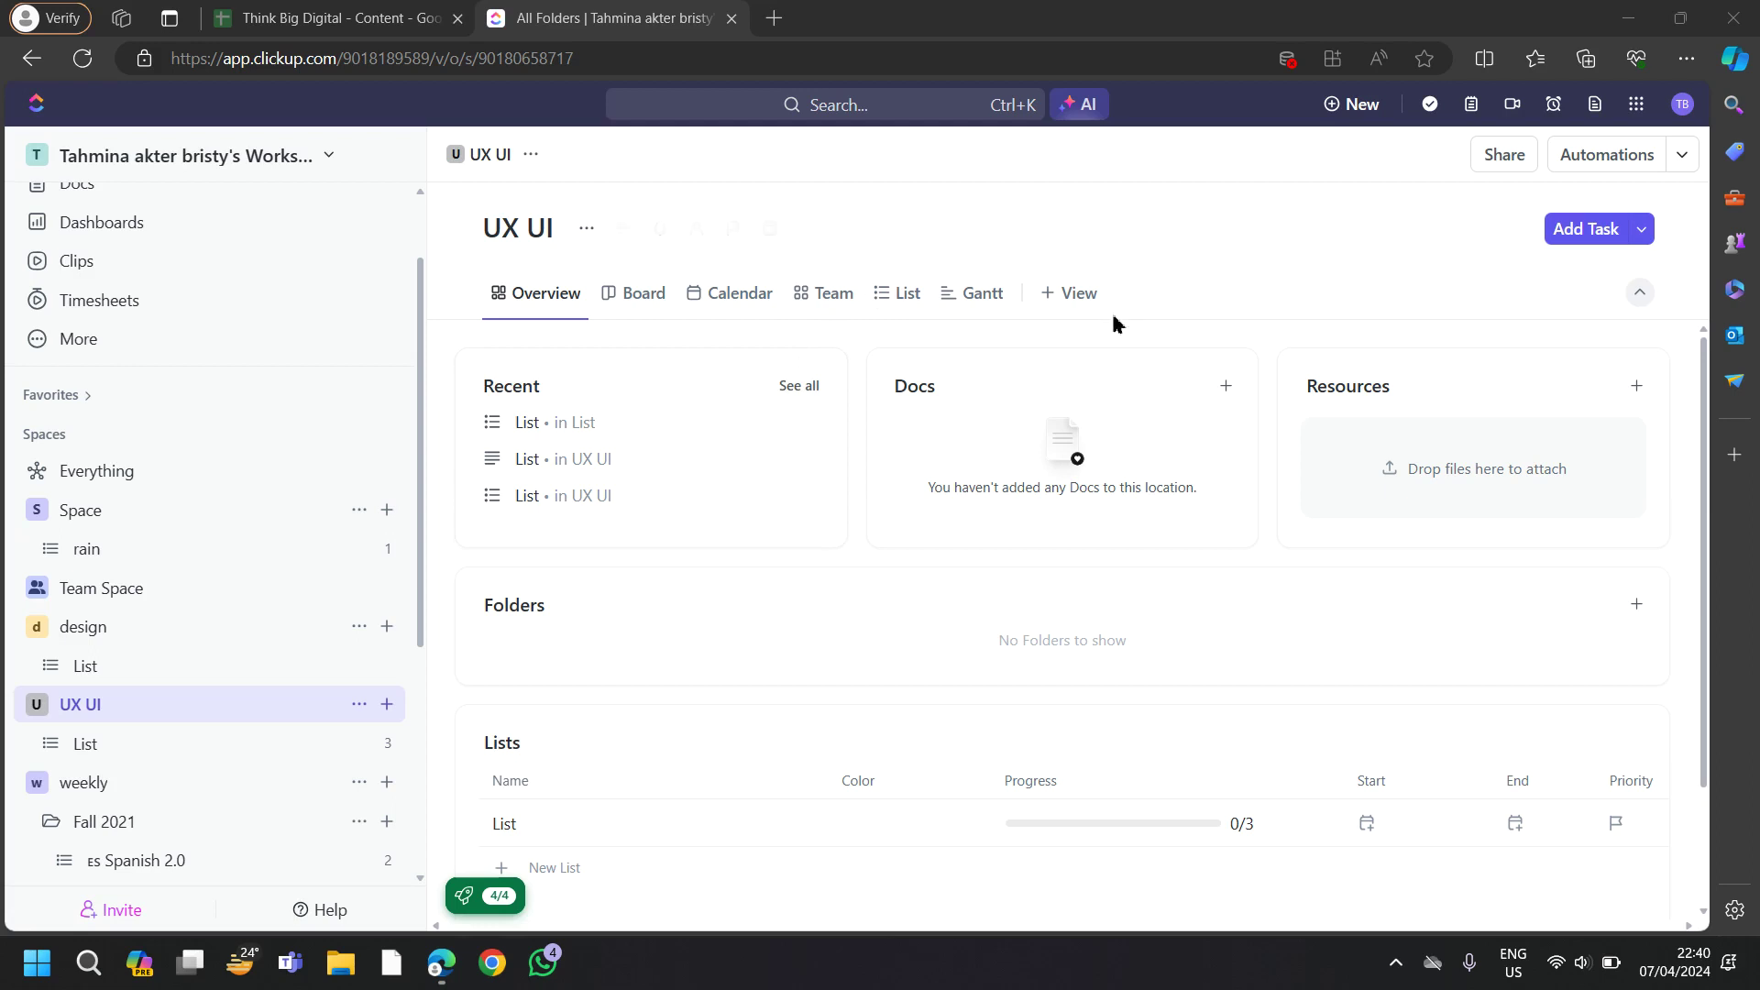
- Add a new Form view to the UX UI space
click(1070, 295)
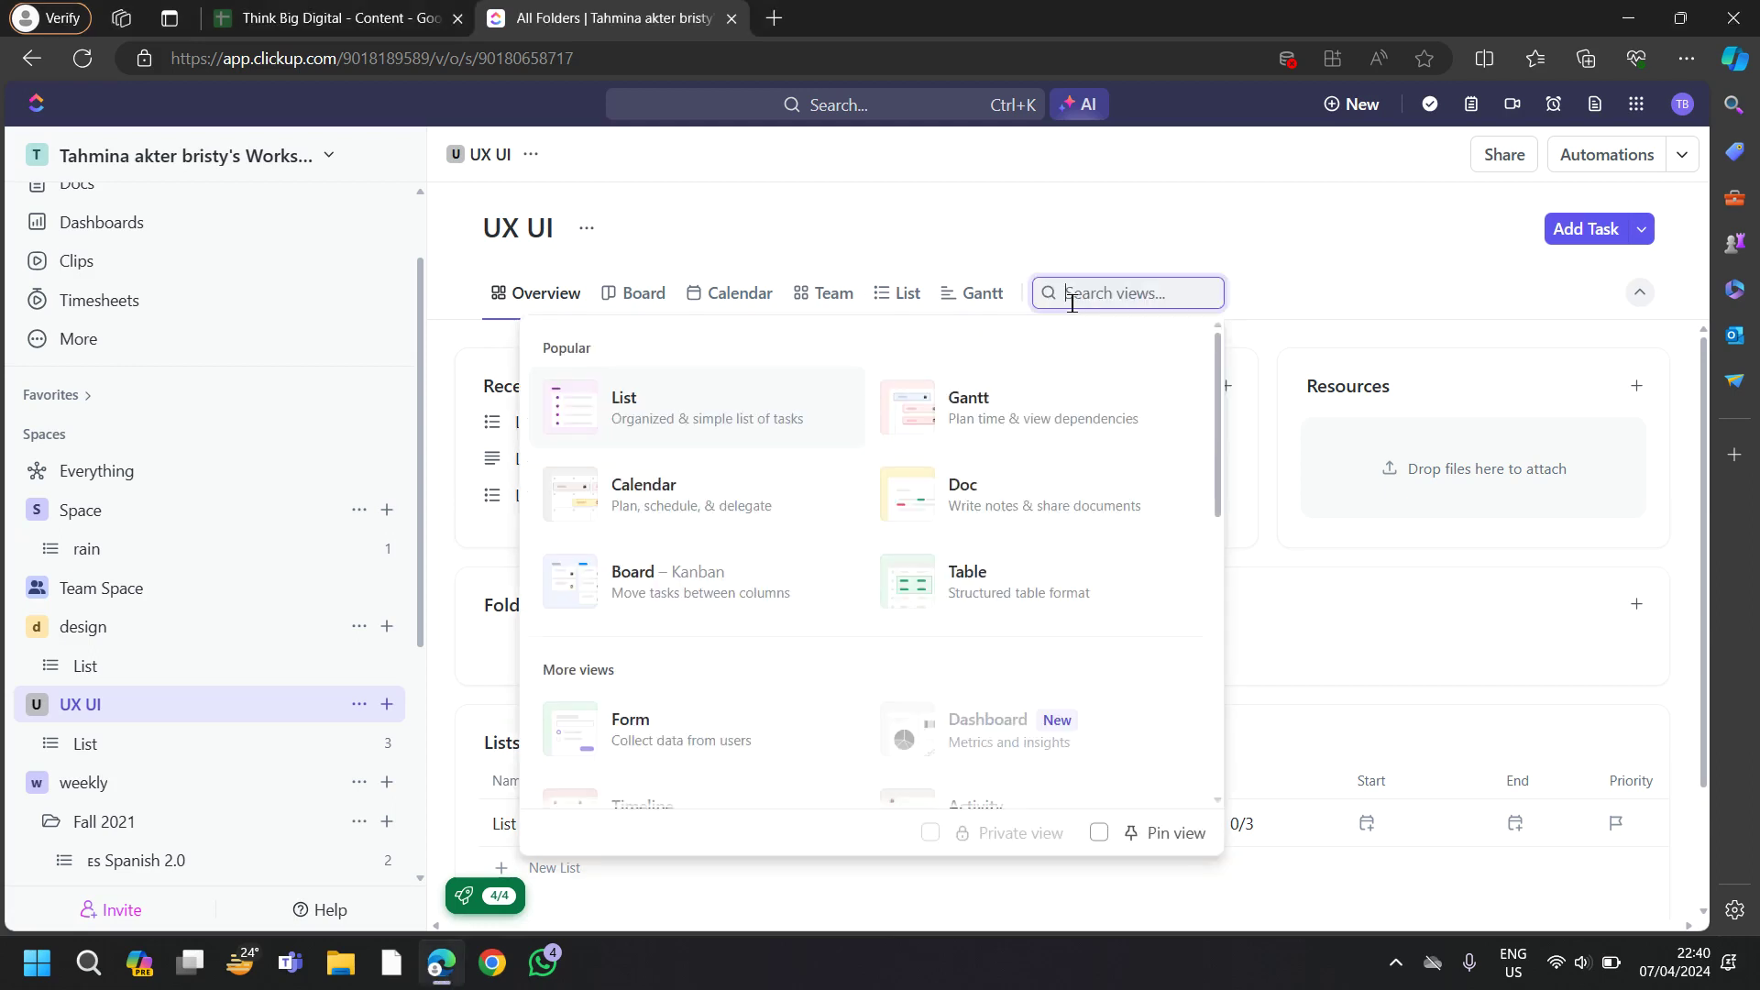
scroll(660, 600, down, 2)
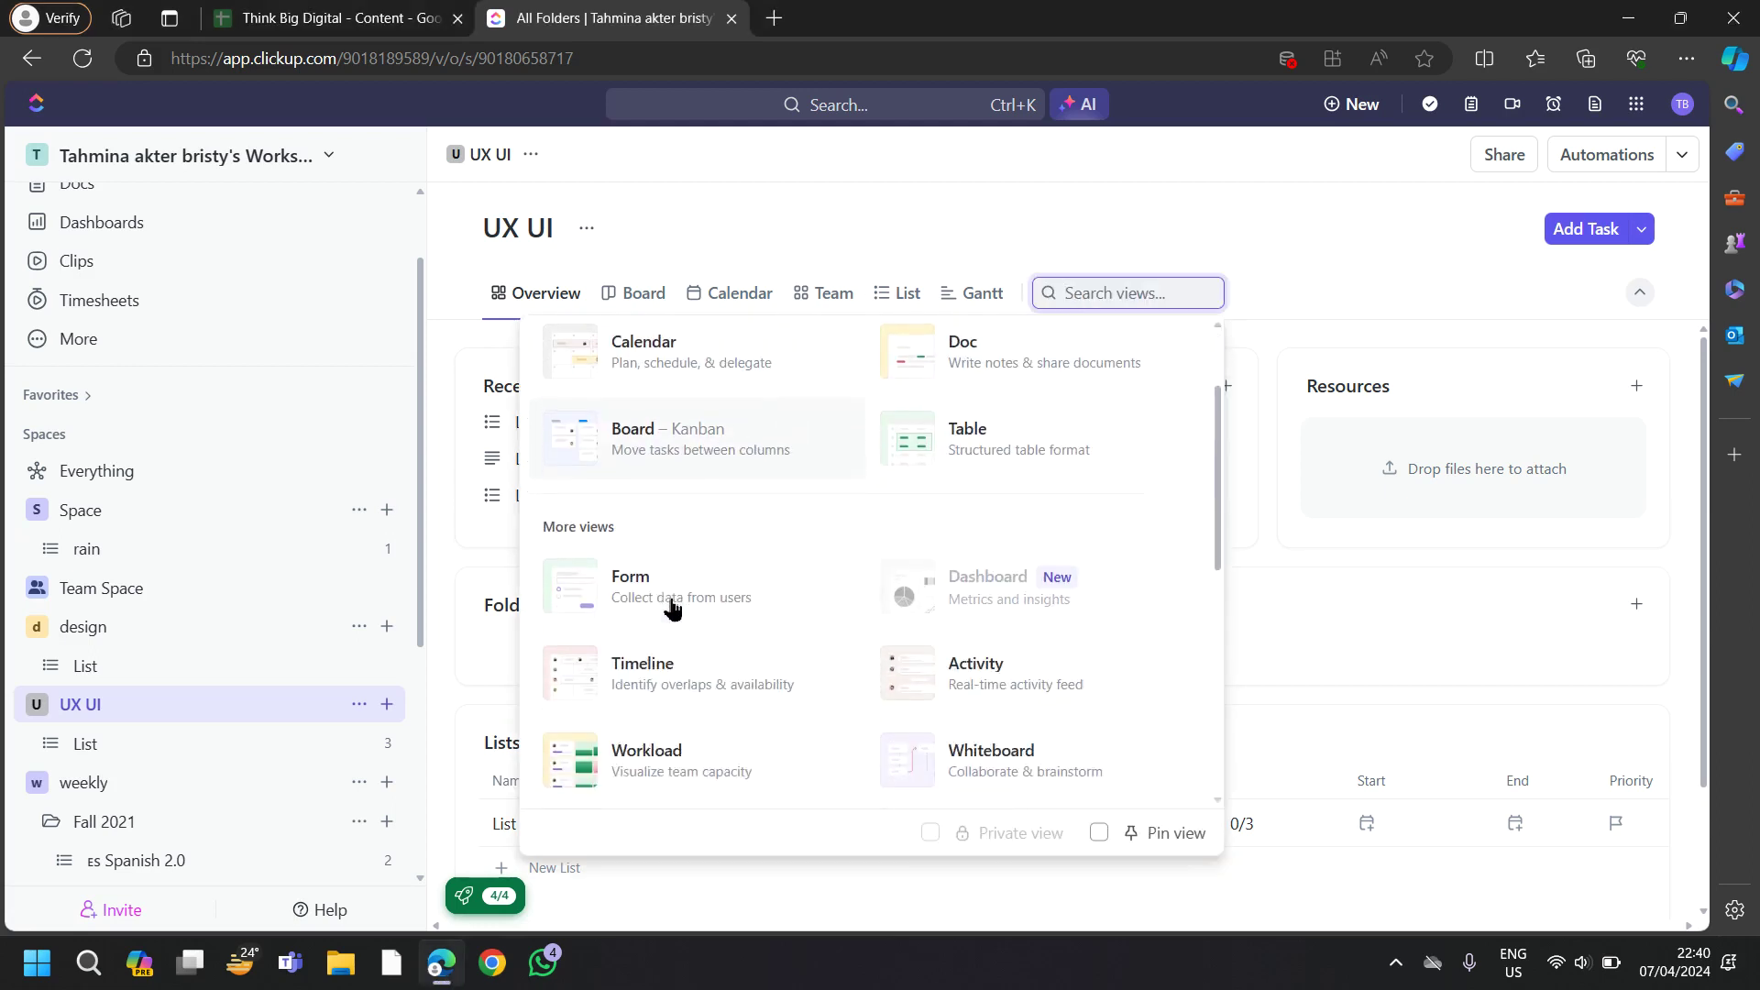
click(684, 610)
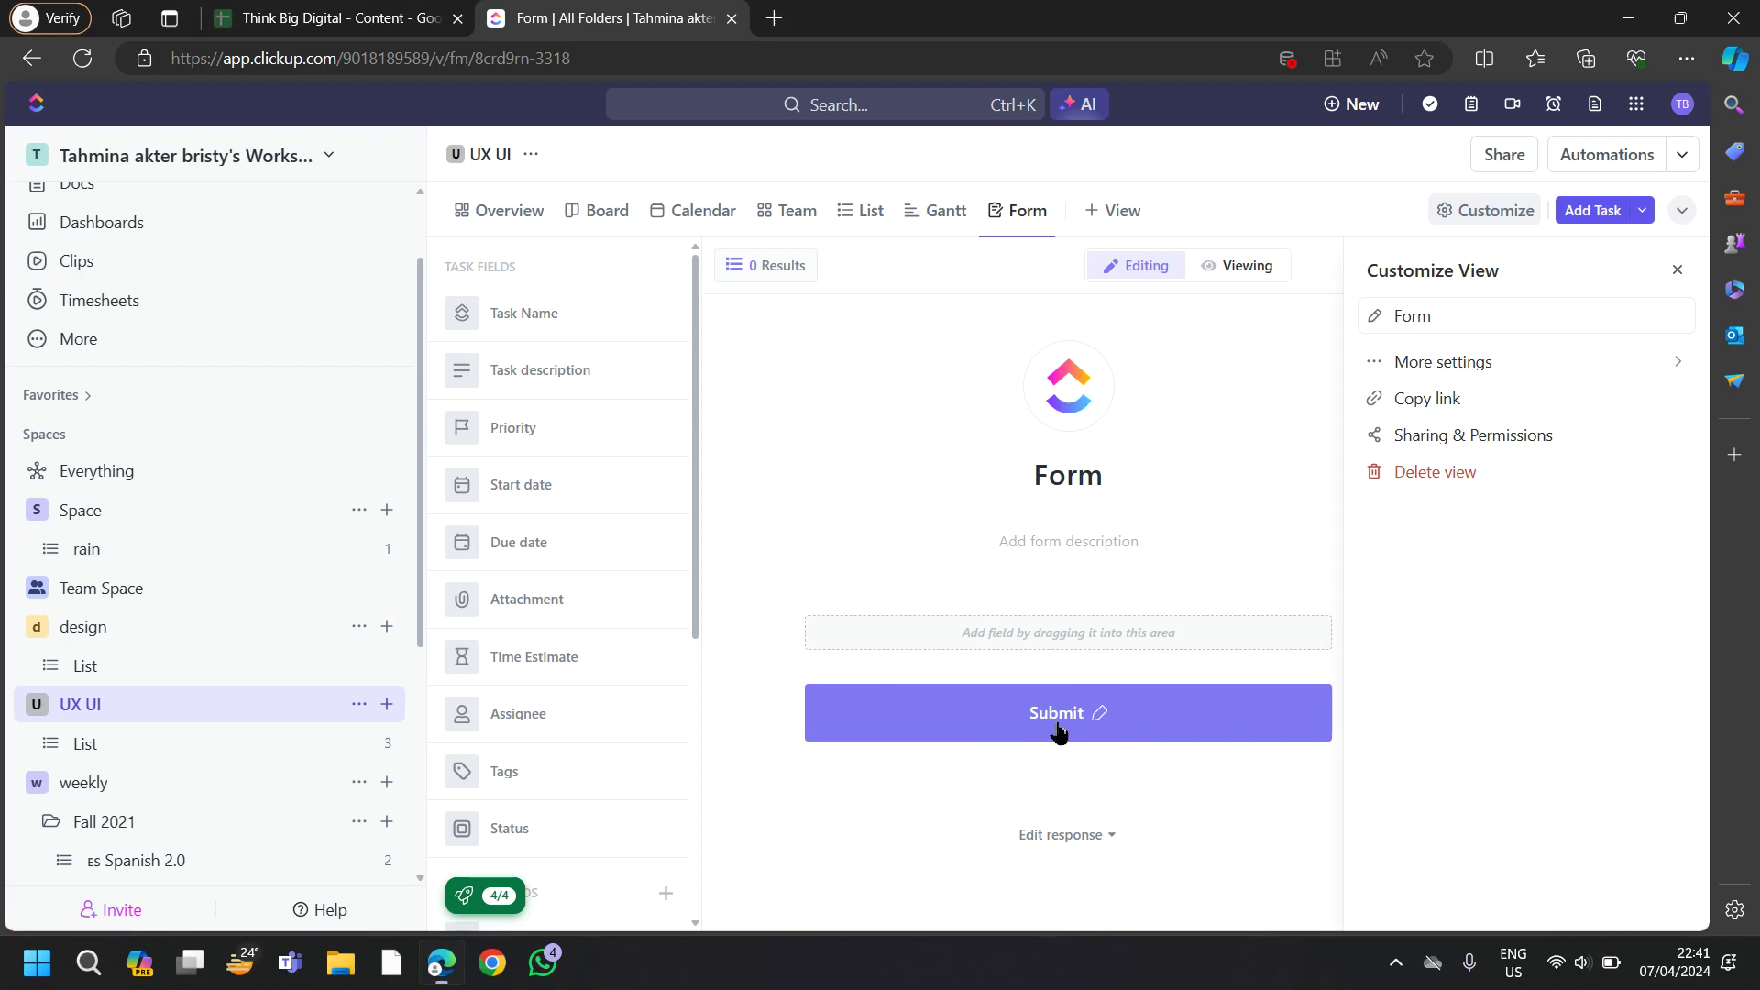
- Relabel the form's submit button to 'SAVE'
click(1060, 726)
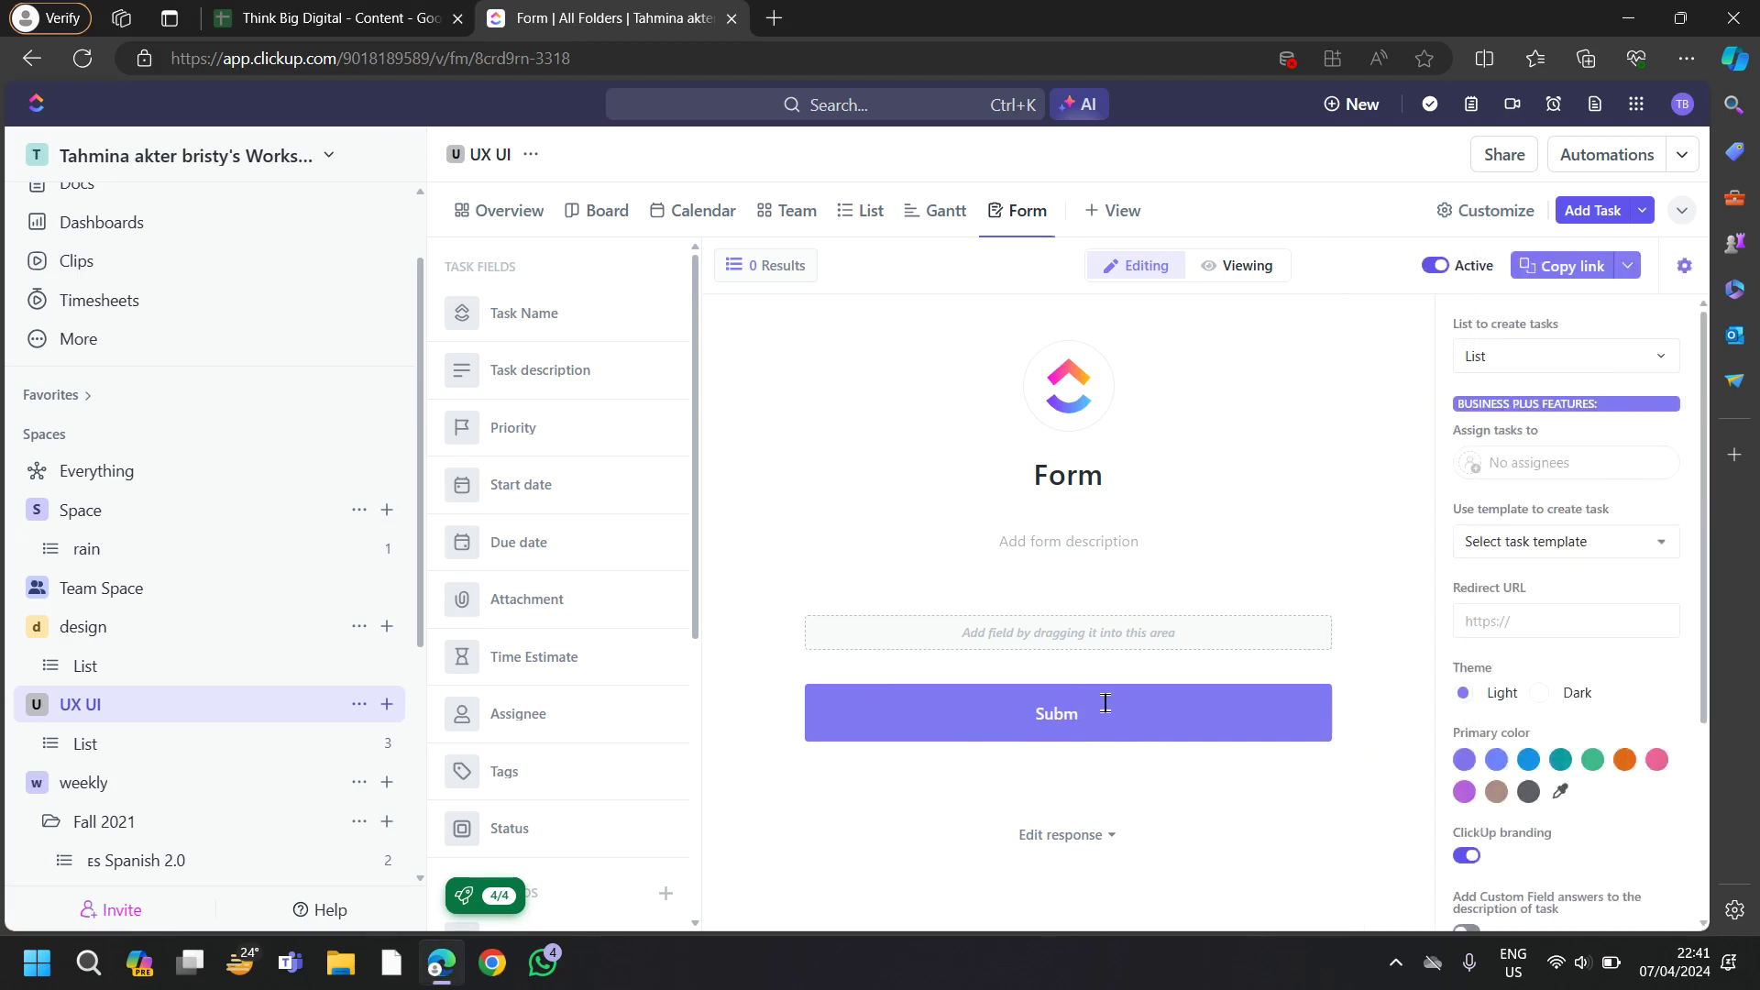
key(BackSpace)
key(BackSpace)
key(BackSpace)
text(VE)
key(Return)
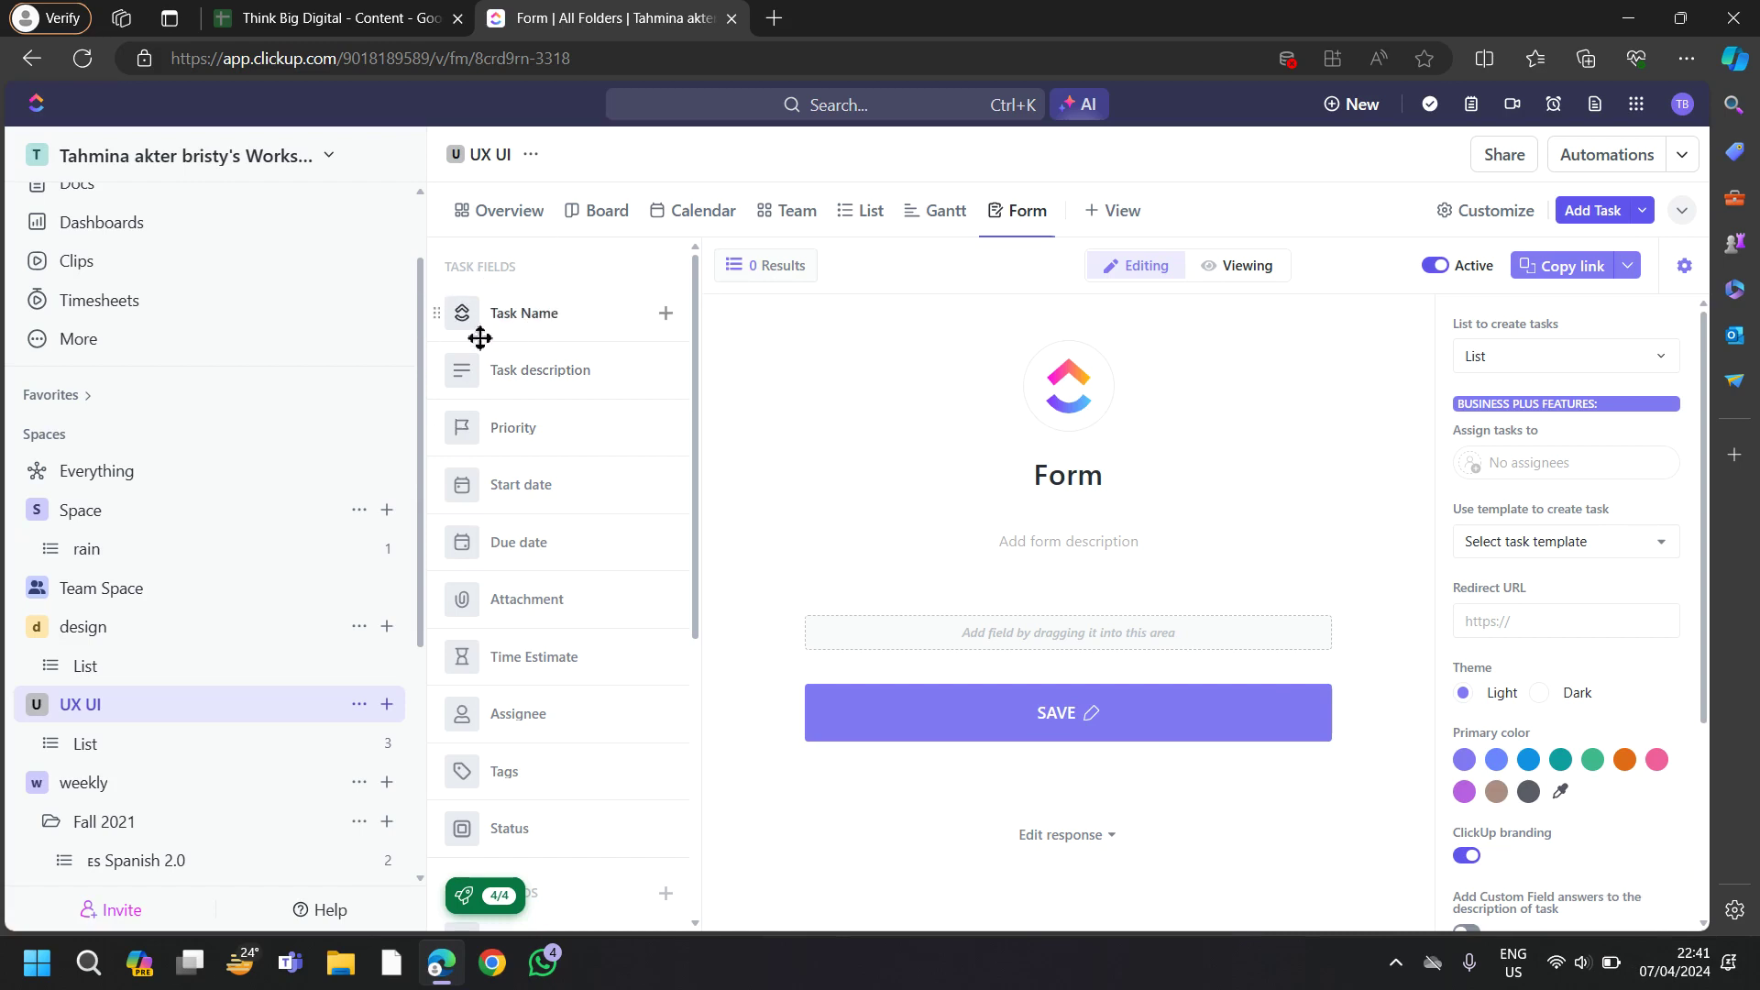
- Add a required Task Name field with the placeholder 'ILLUSTRATION'
click(665, 316)
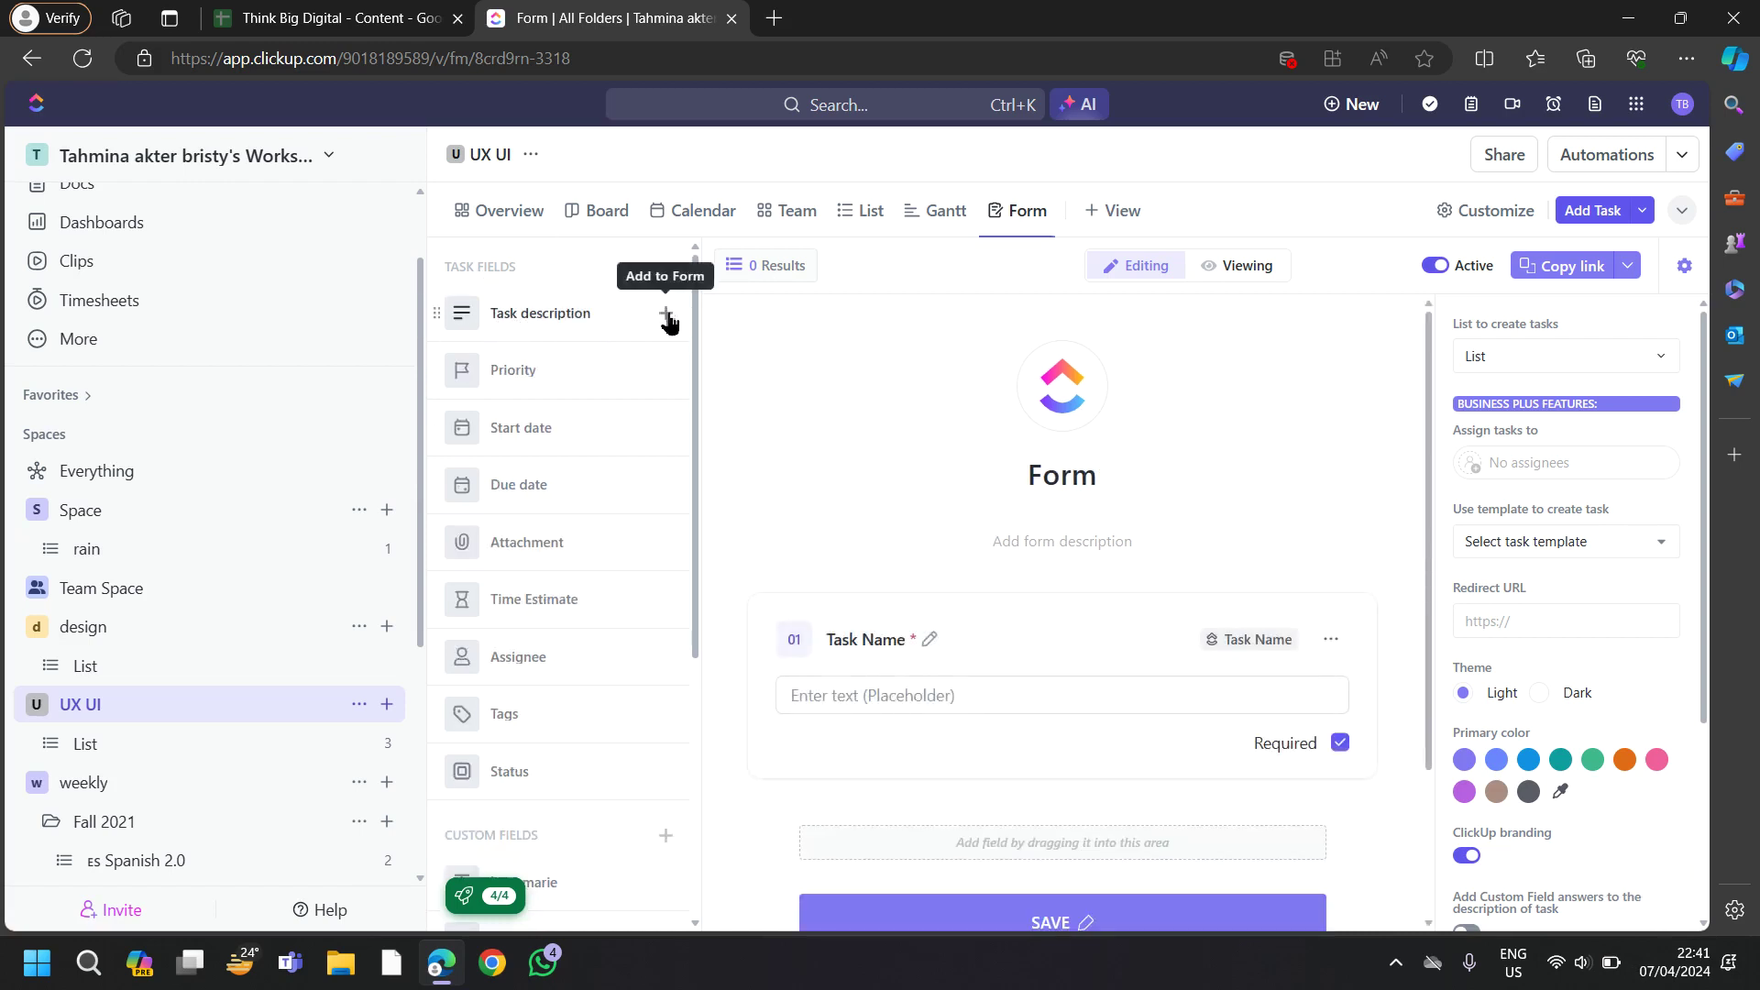
click(844, 701)
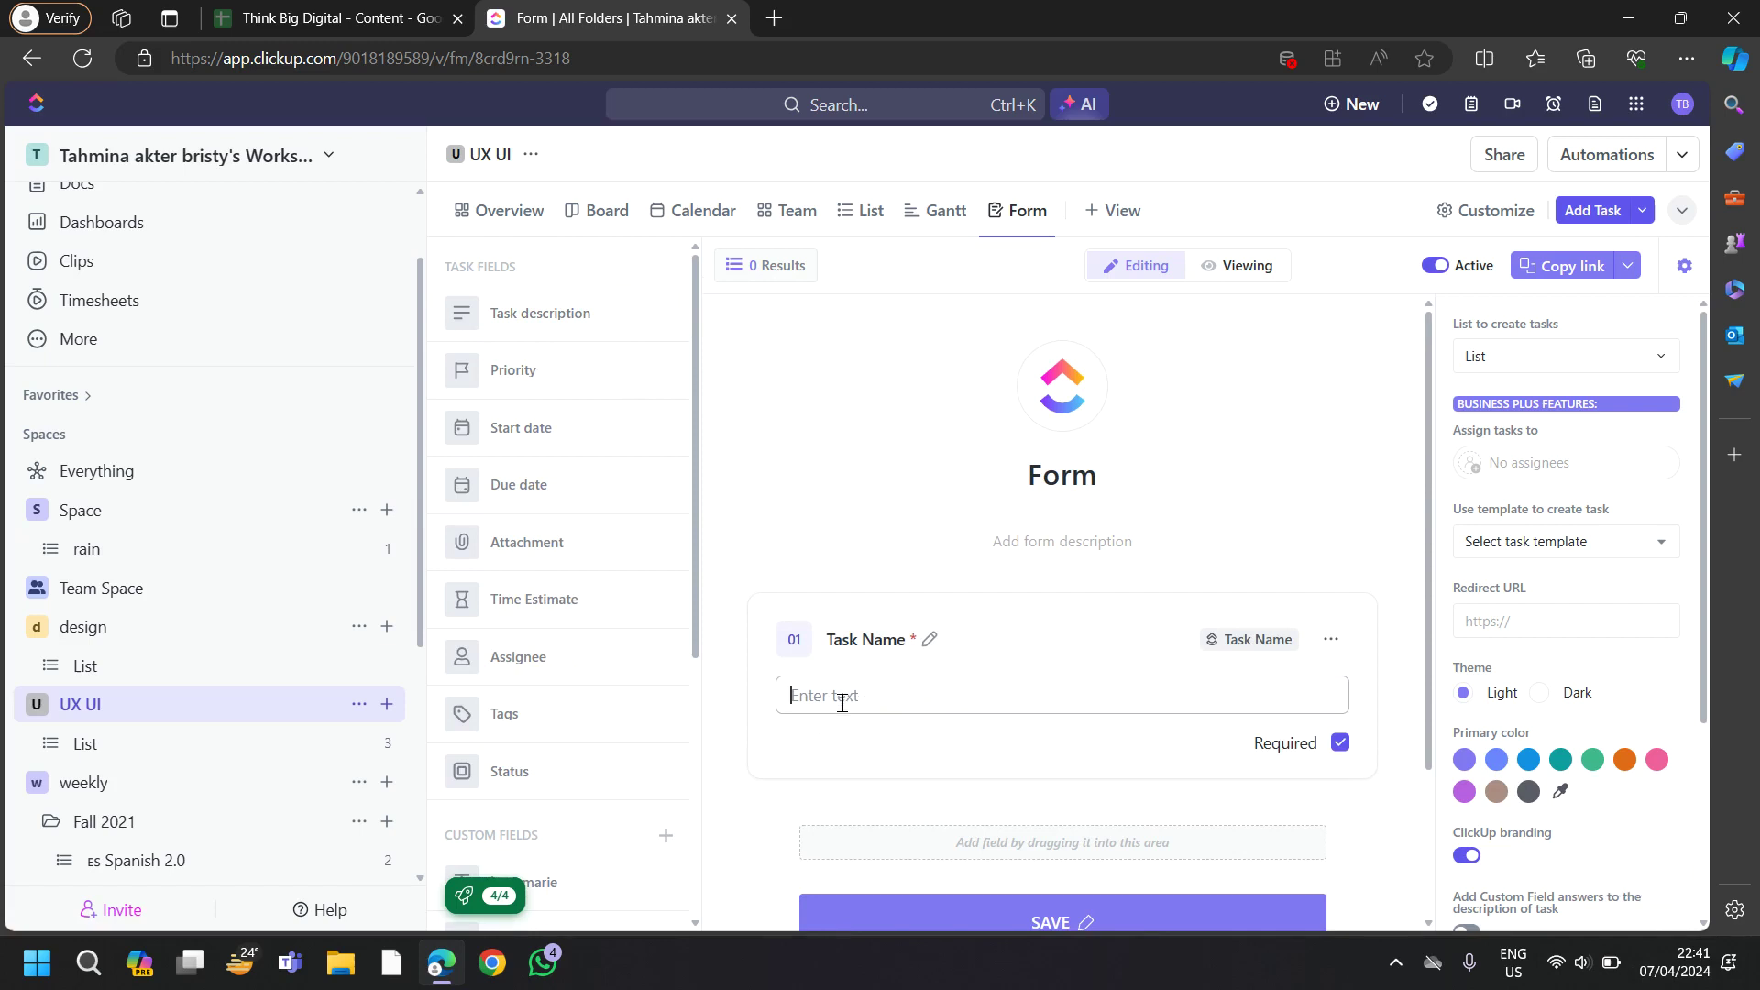
text(ILLUSTRATION)
key(Return)
scroll(916, 715, down, 2)
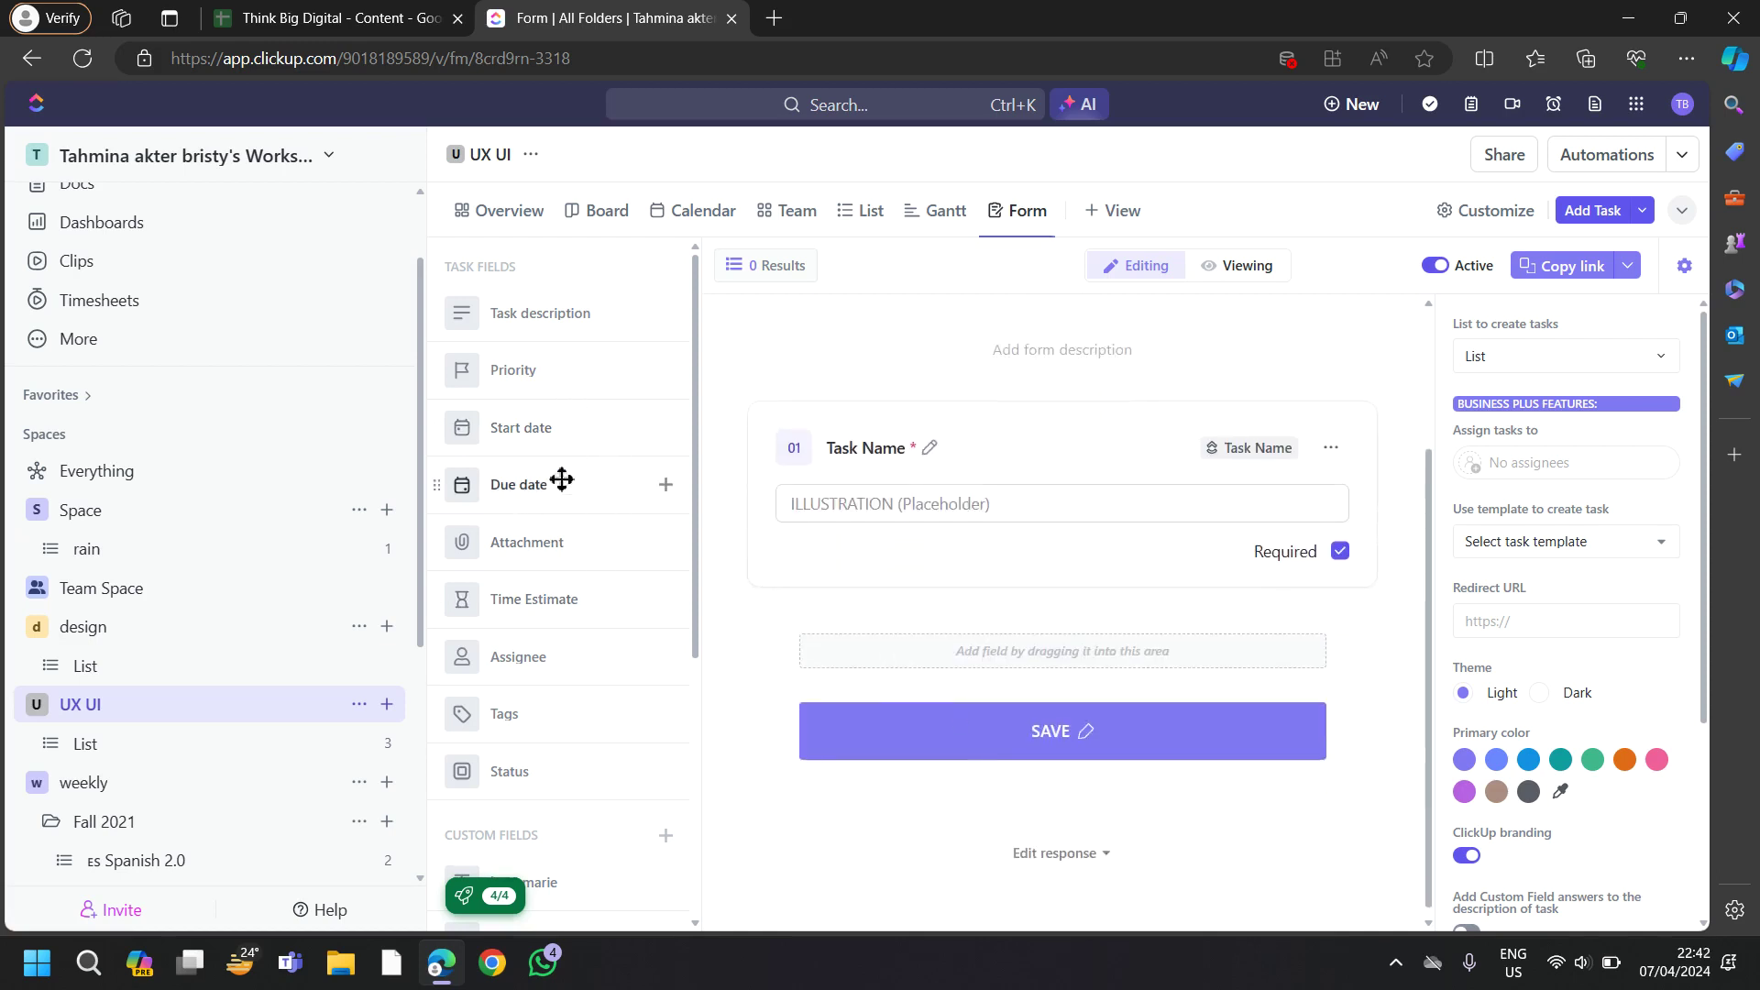
- Add a required Due date field with the placeholder '20/08/2024'
mouse_move(550, 484)
click(668, 477)
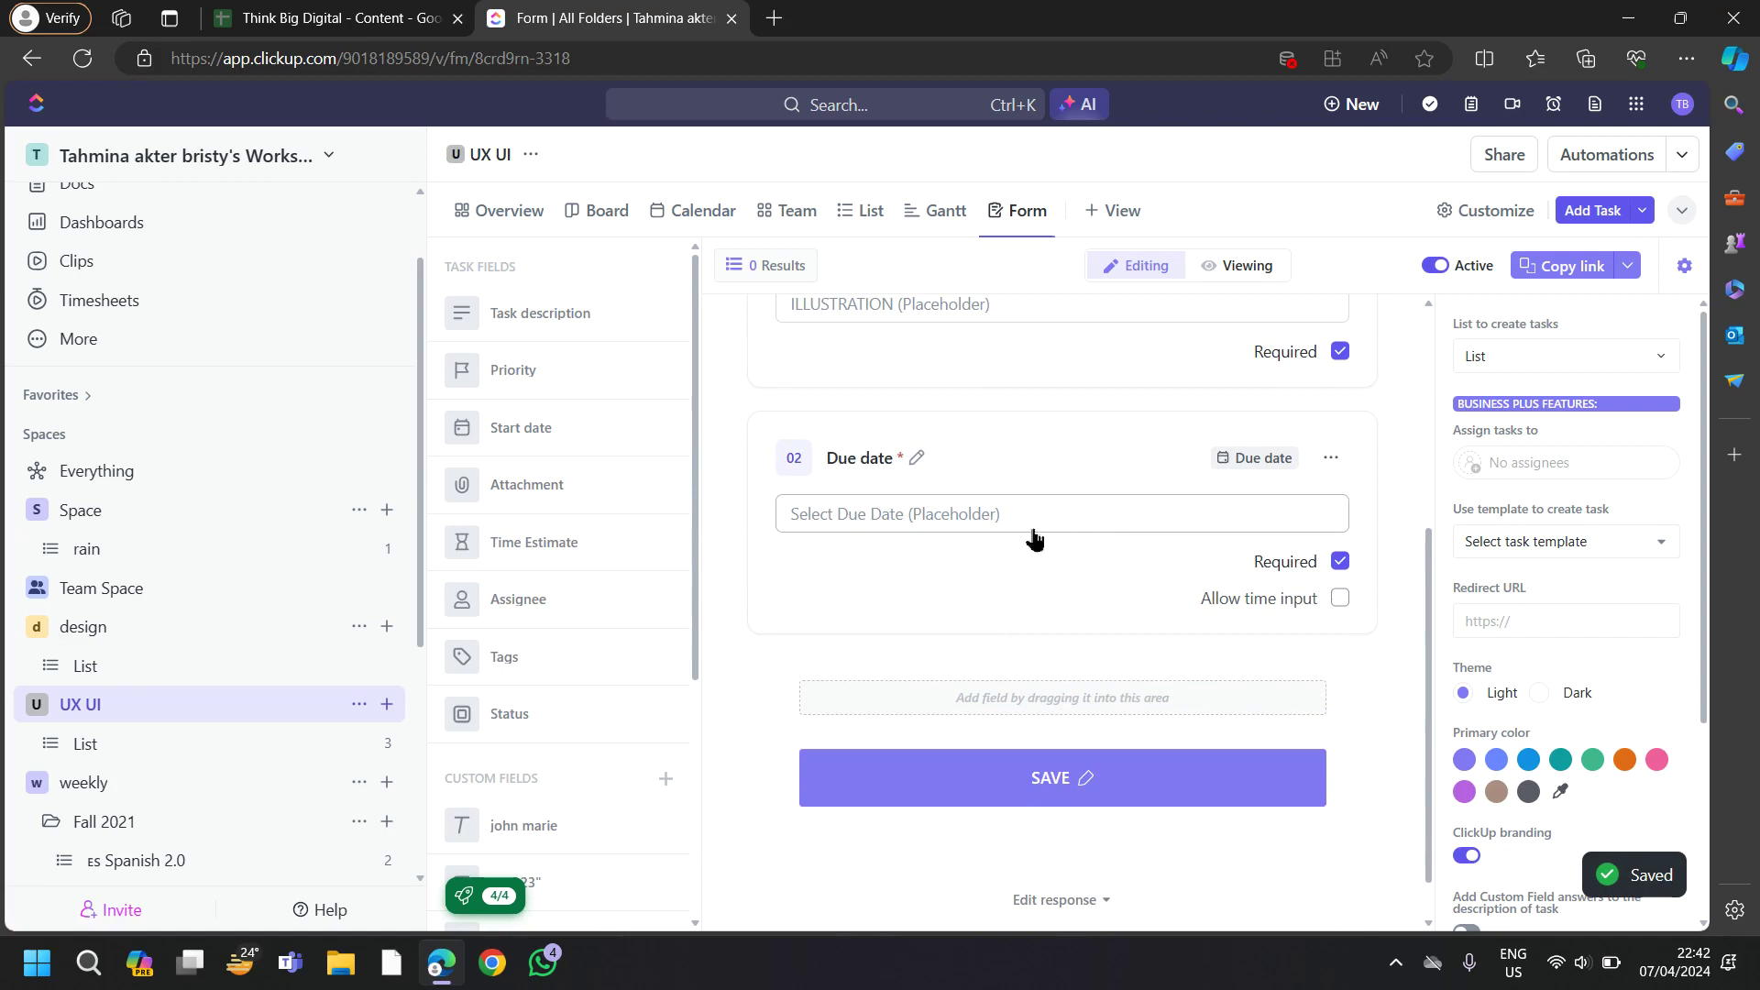
click(923, 525)
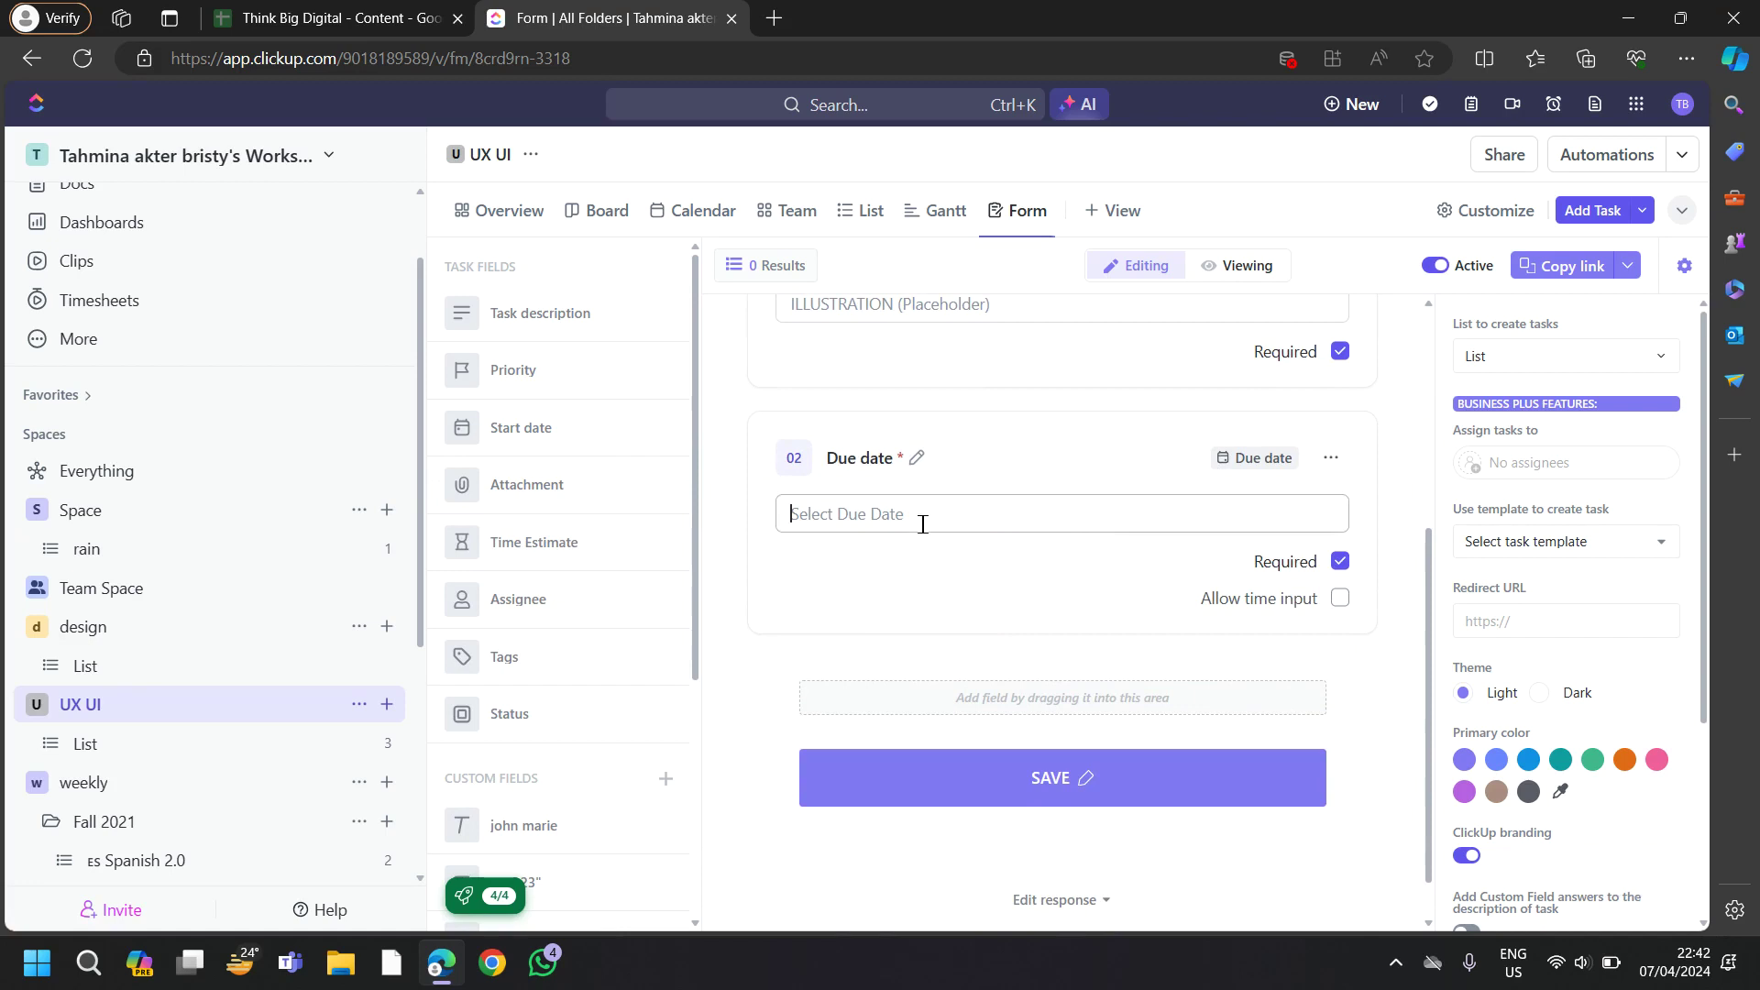
text(20/08/2024)
click(990, 781)
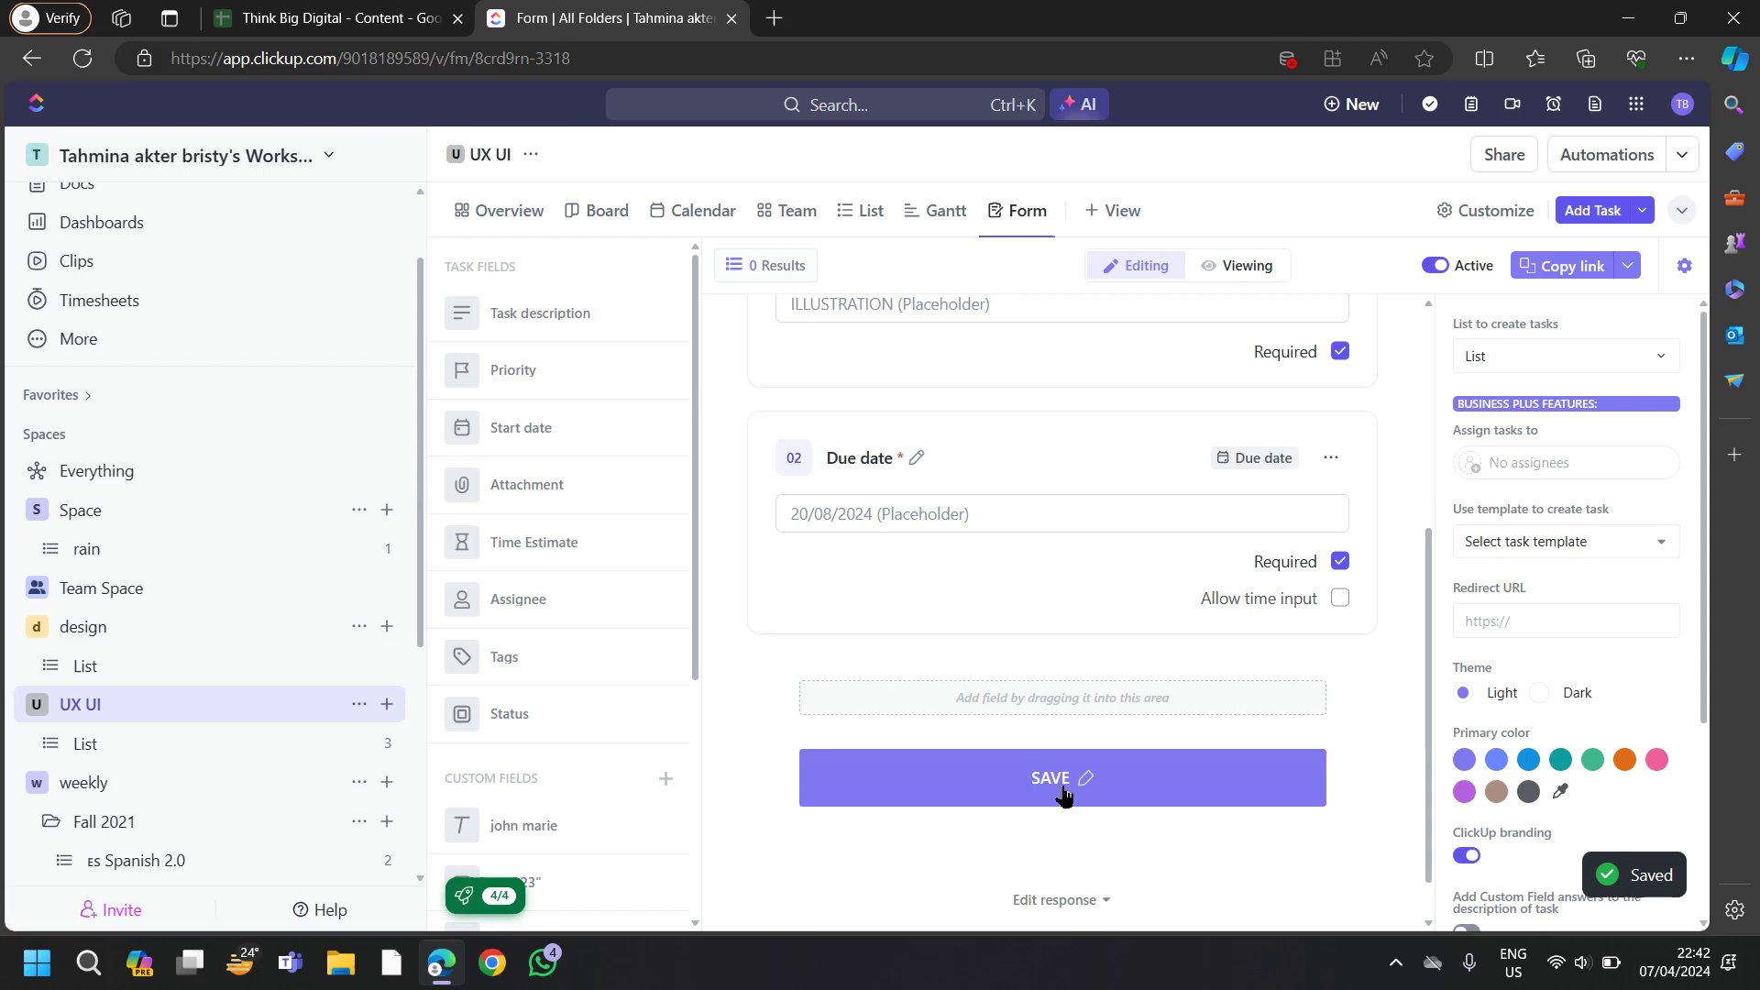
- Add a Status field as the form's third field
mouse_move(563, 427)
scroll(631, 501, down, 1)
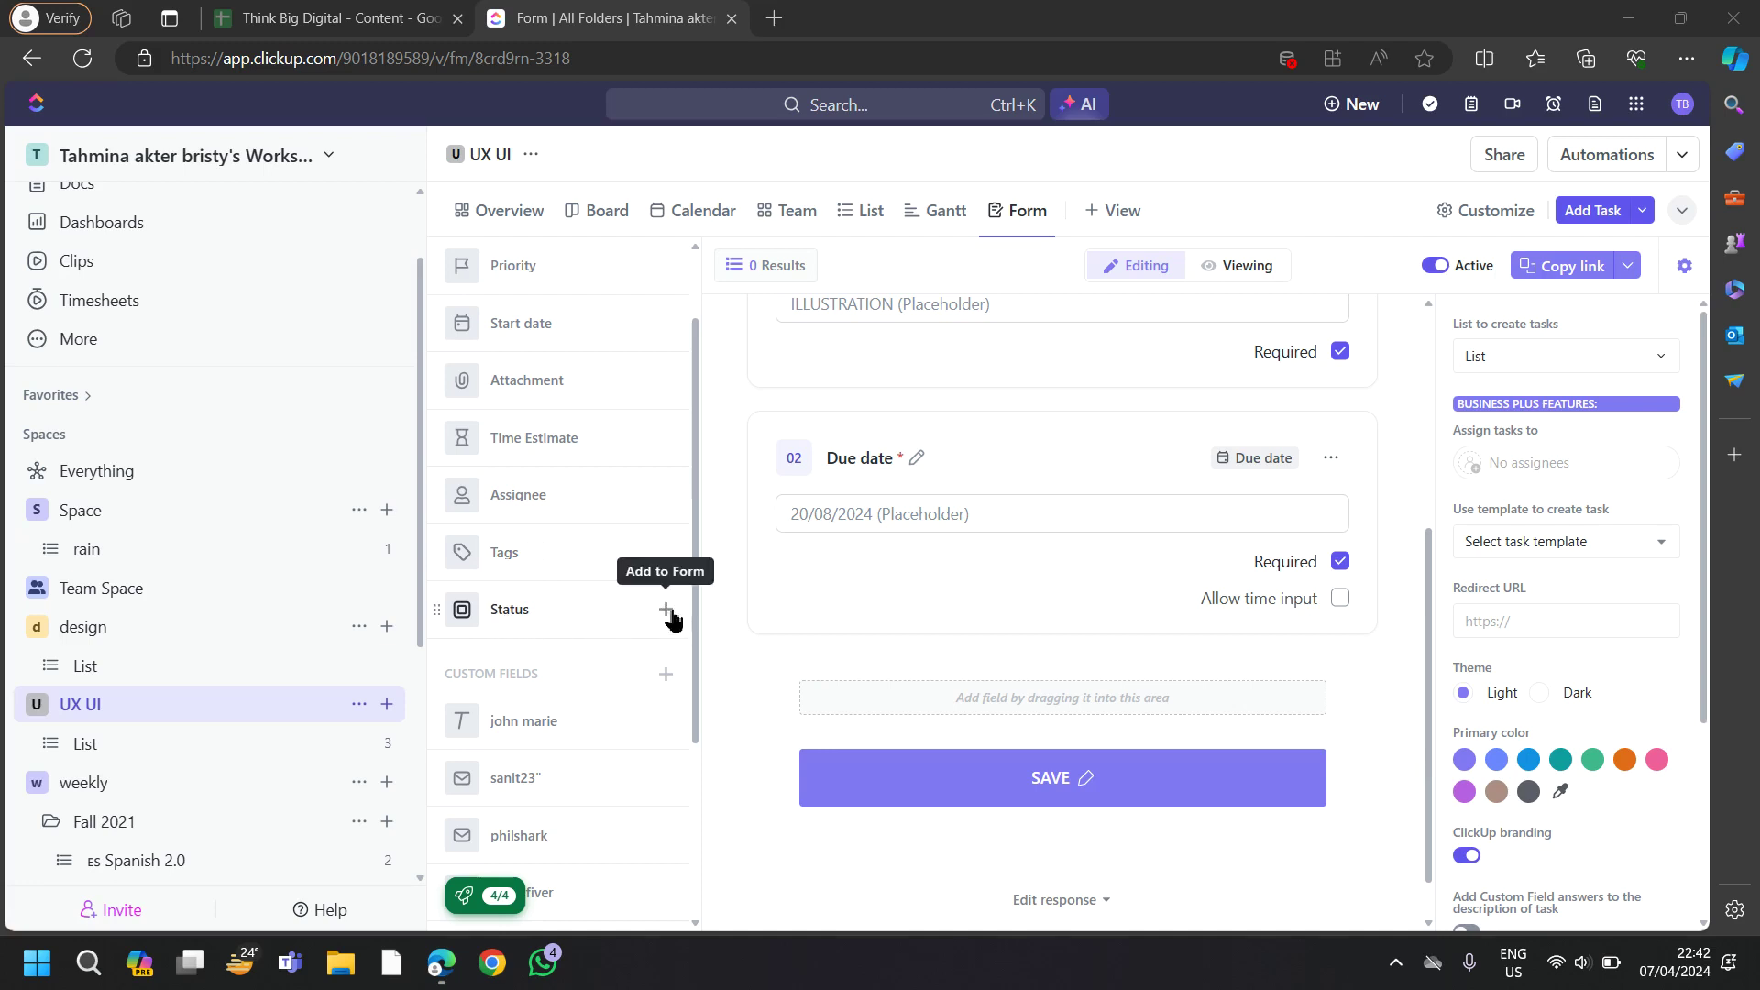
click(666, 614)
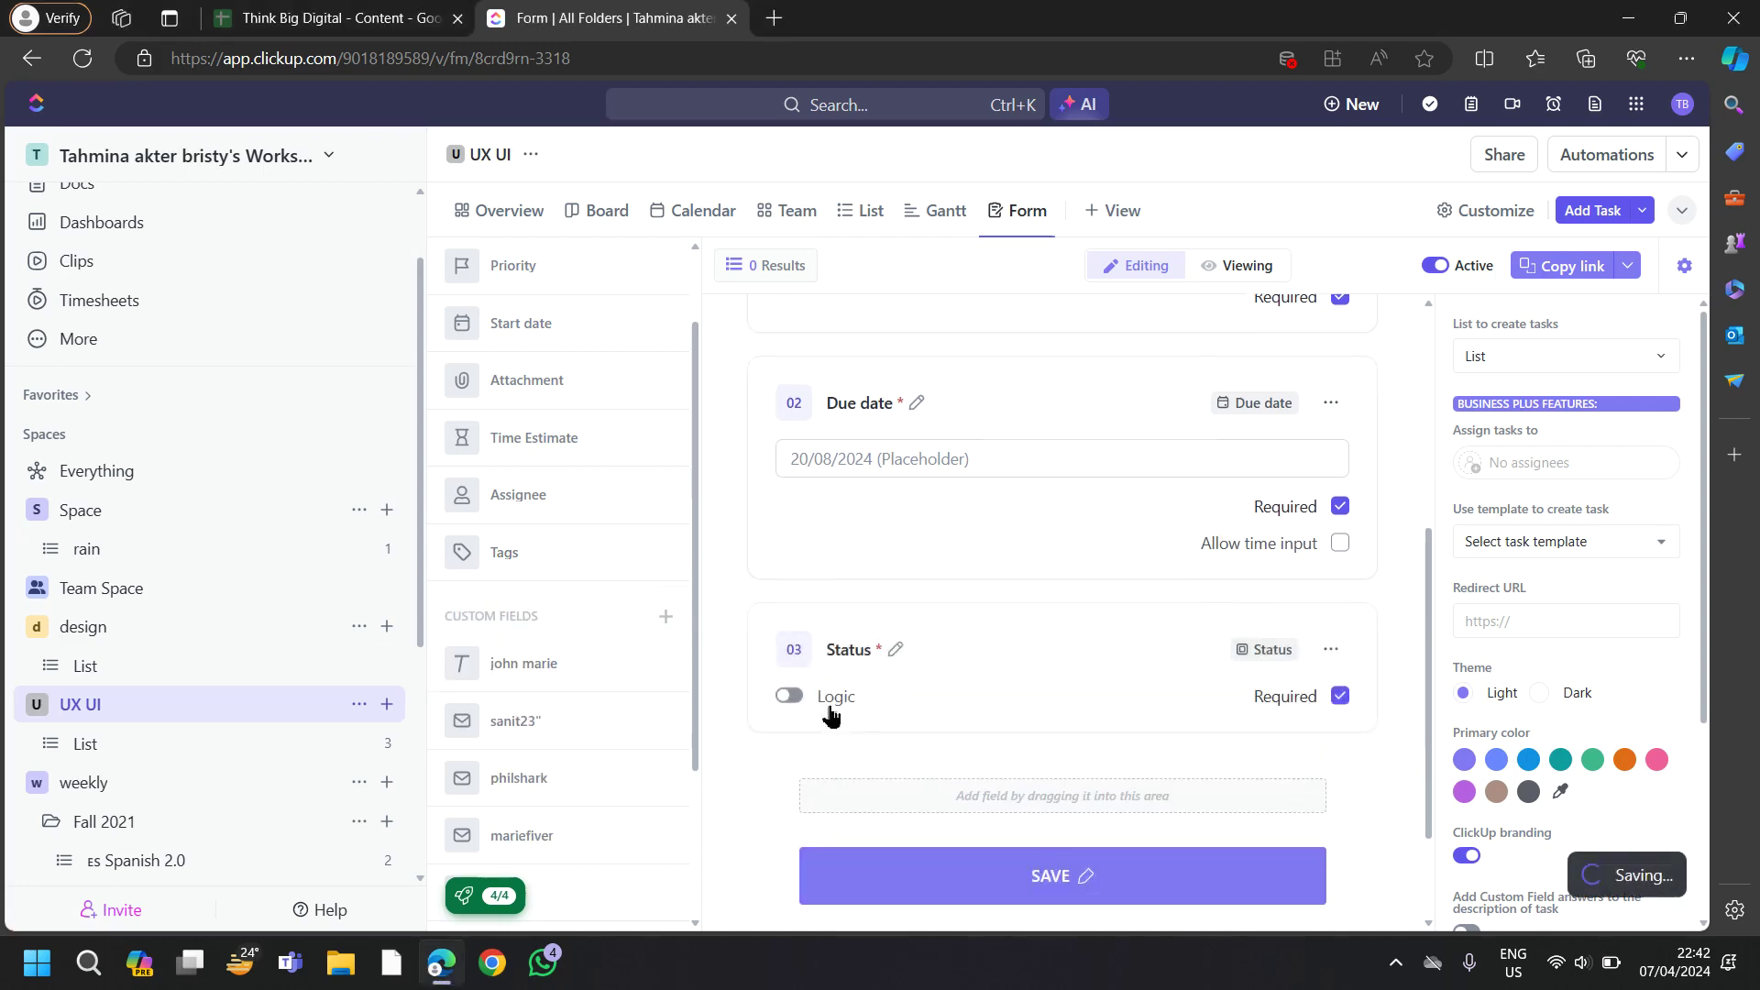
click(1320, 660)
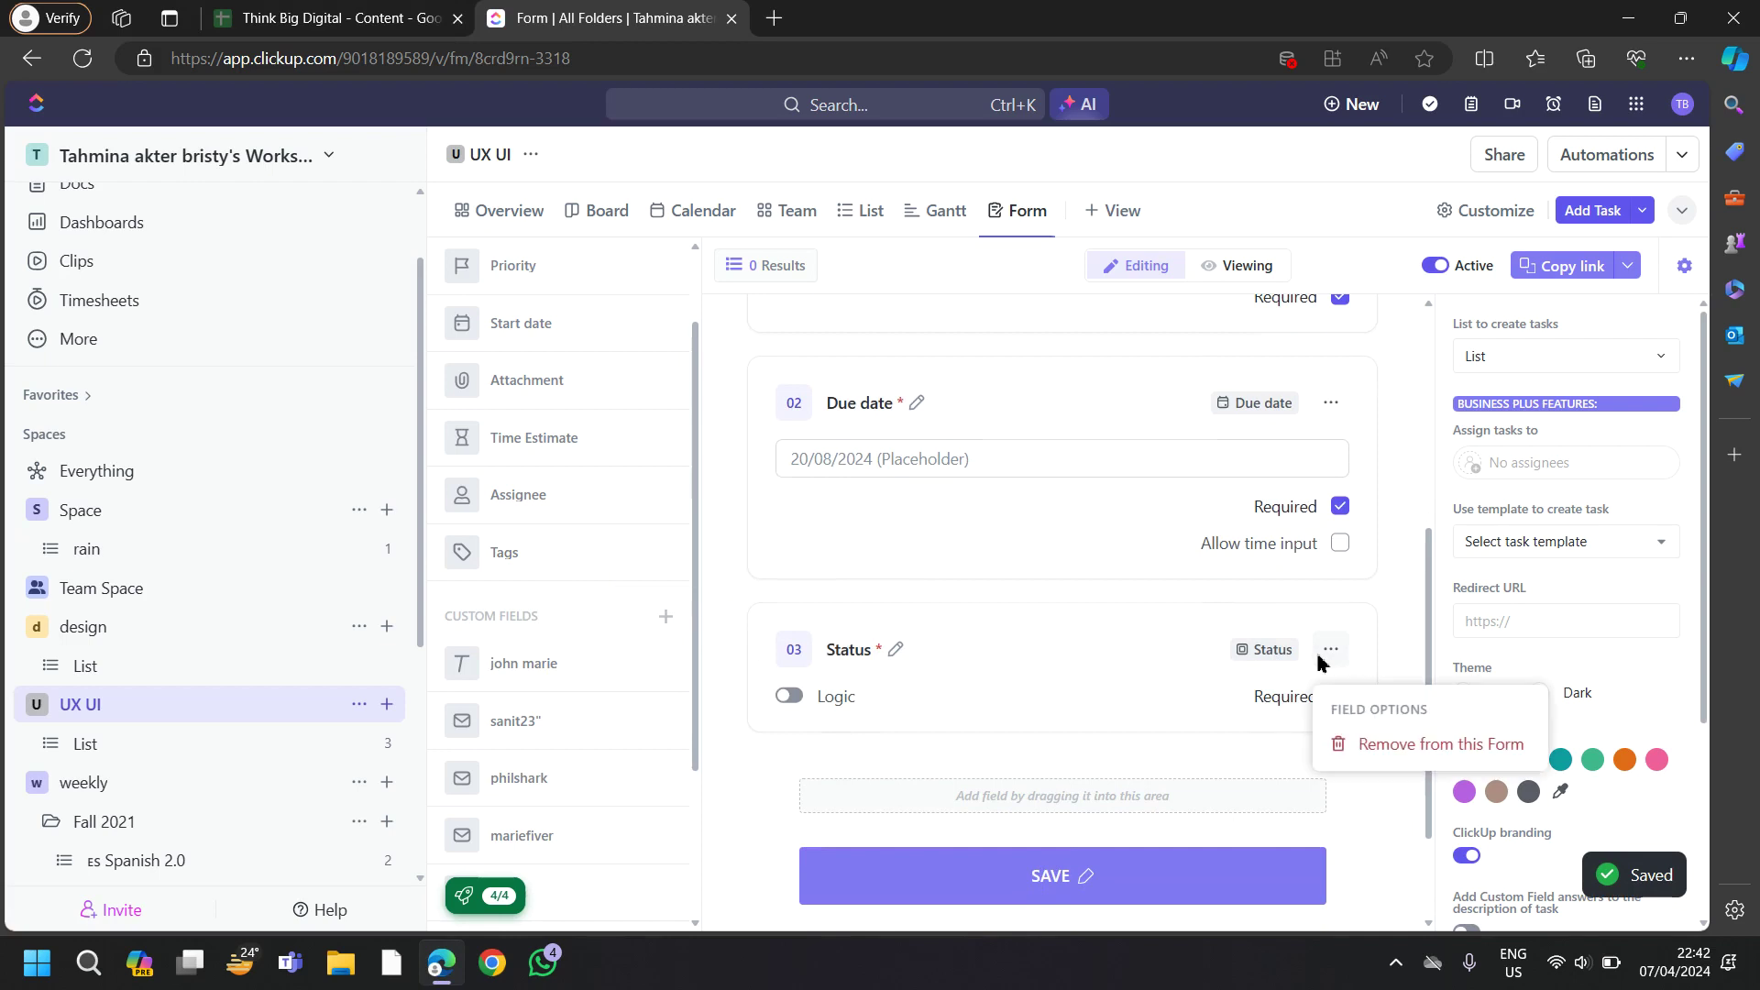
click(1355, 623)
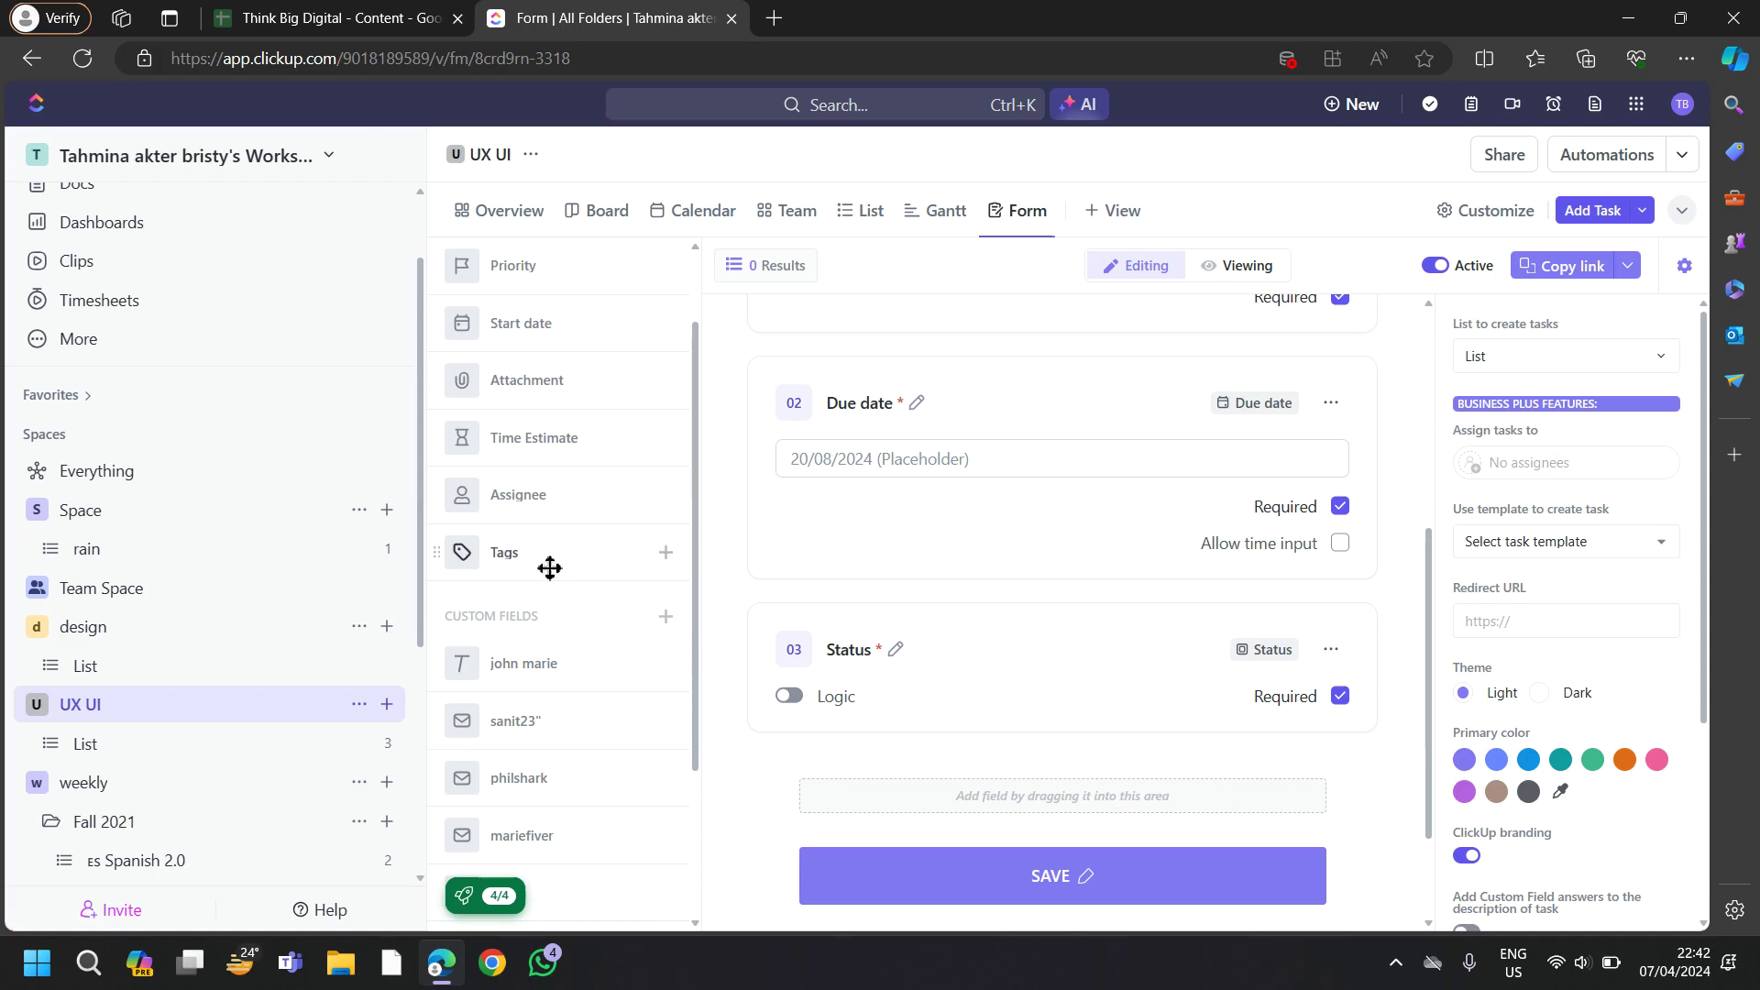
- Remove the Status field from the form, leaving Task Name and Due date
scroll(564, 548, down, 1)
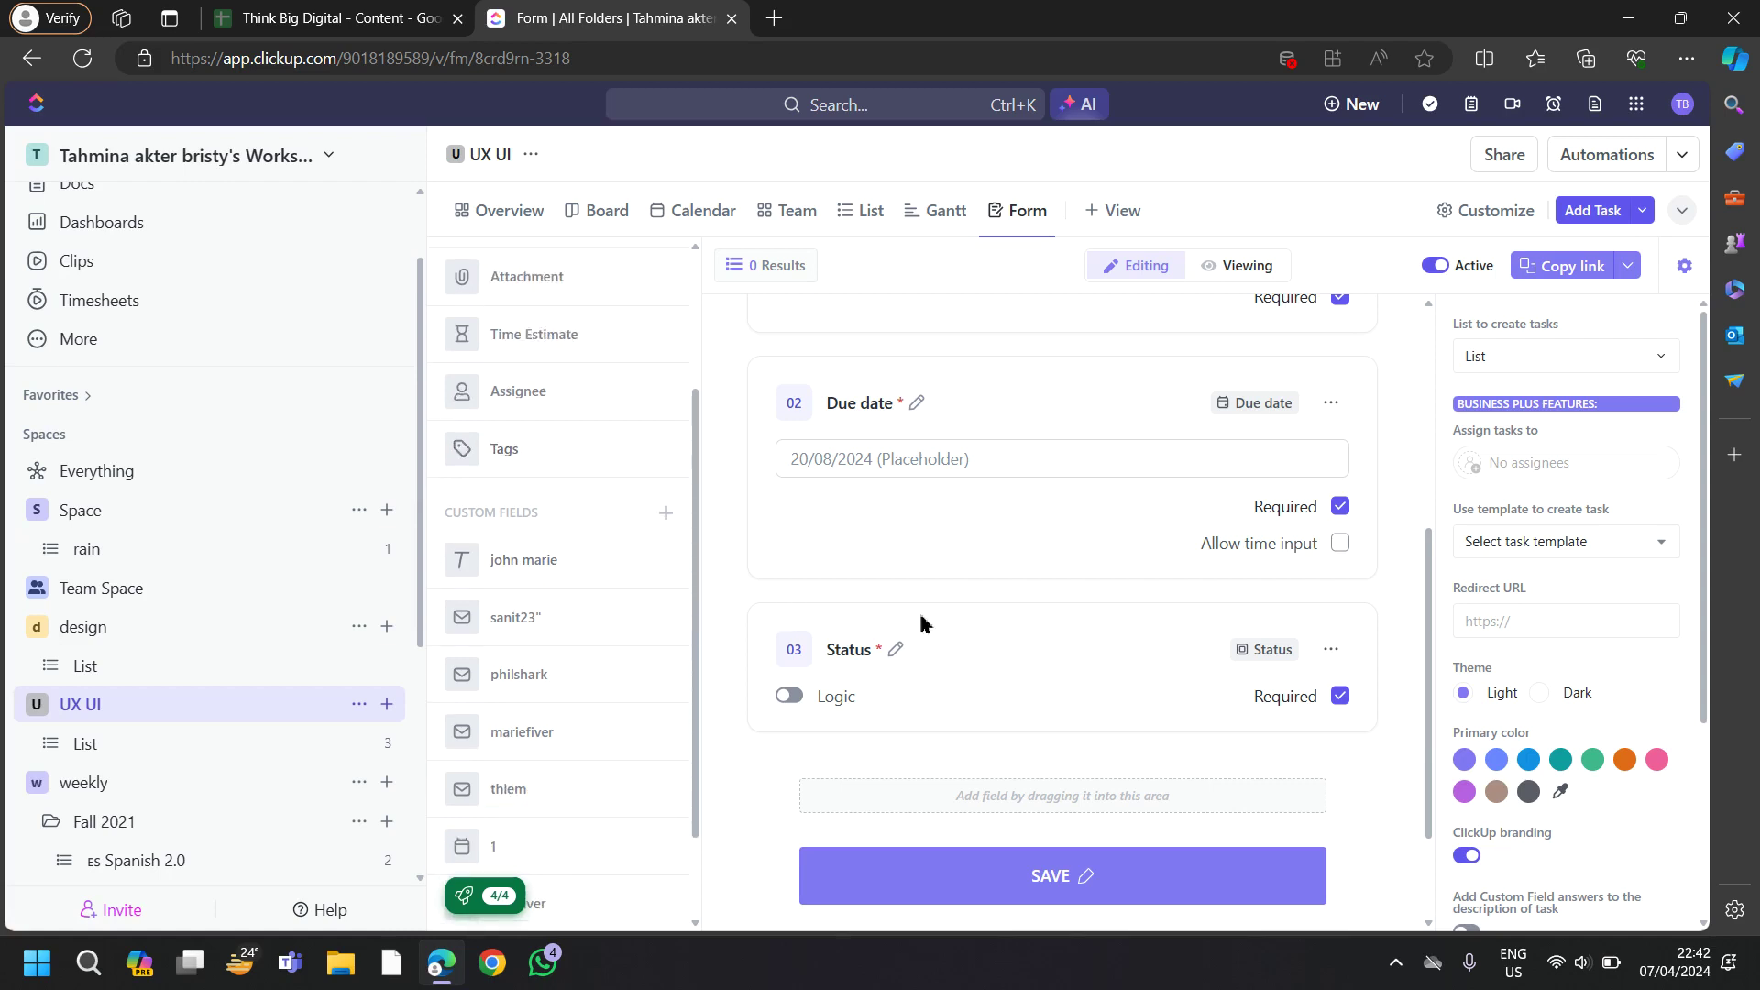
scroll(1081, 529, up, 1)
scroll(1086, 531, up, 5)
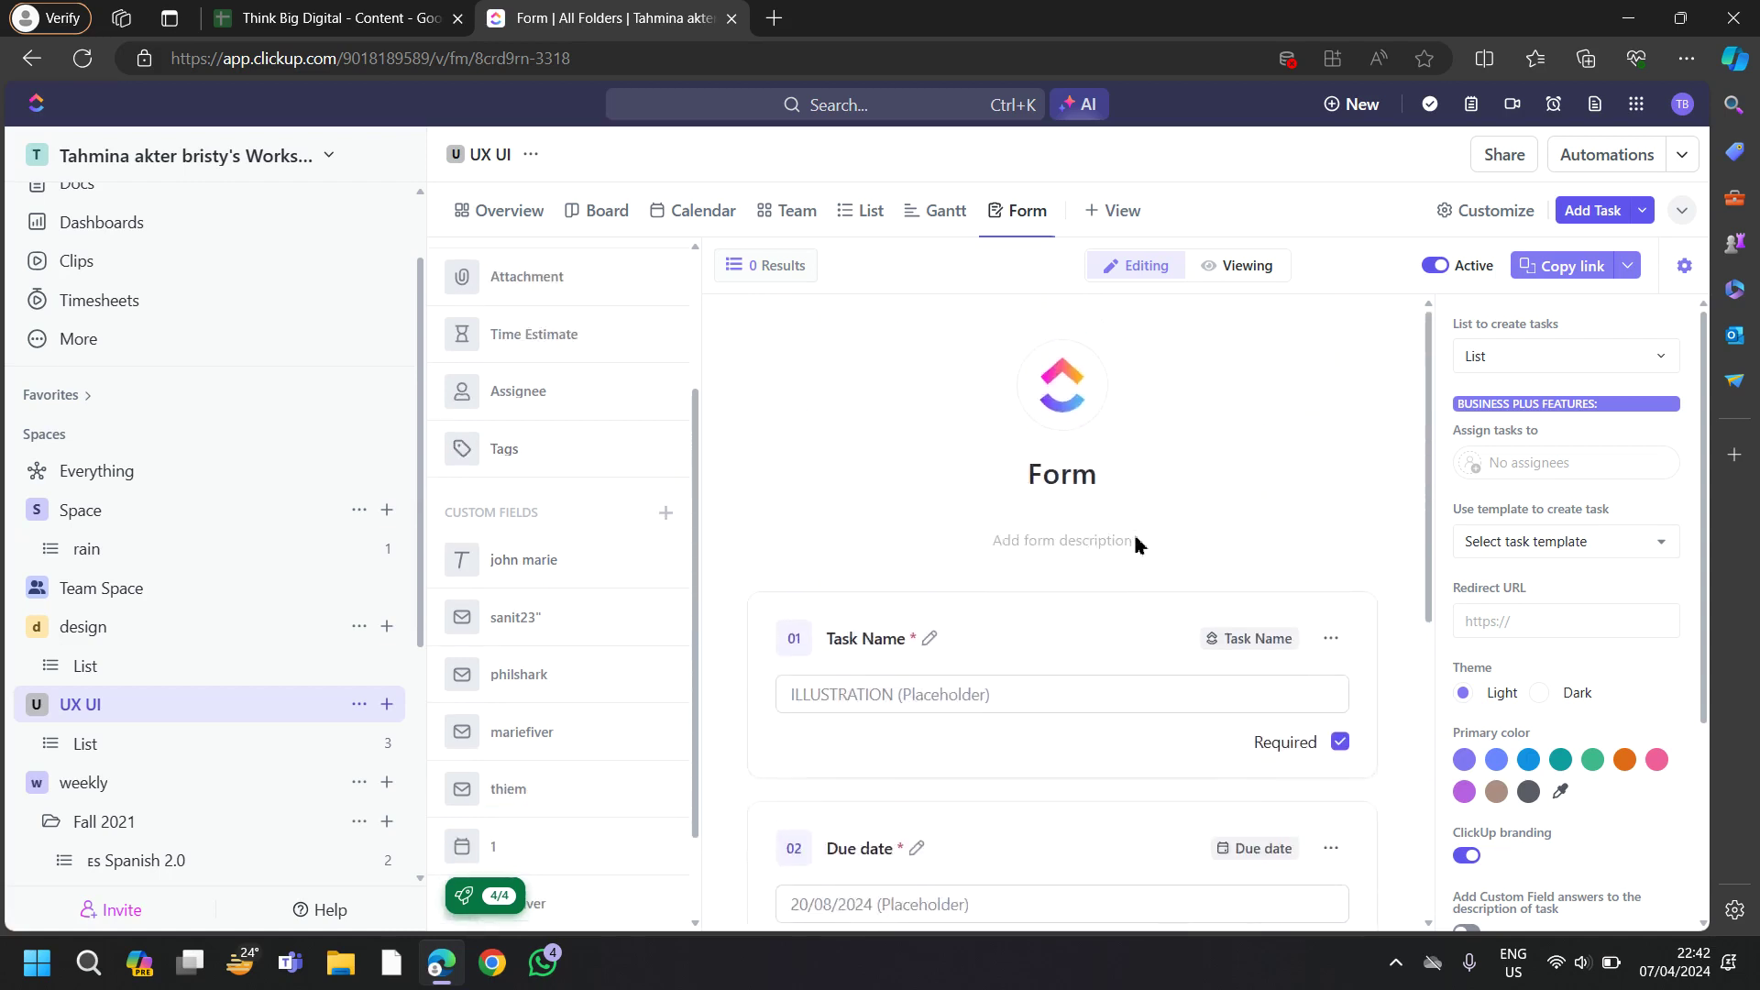
scroll(1178, 489, down, 3)
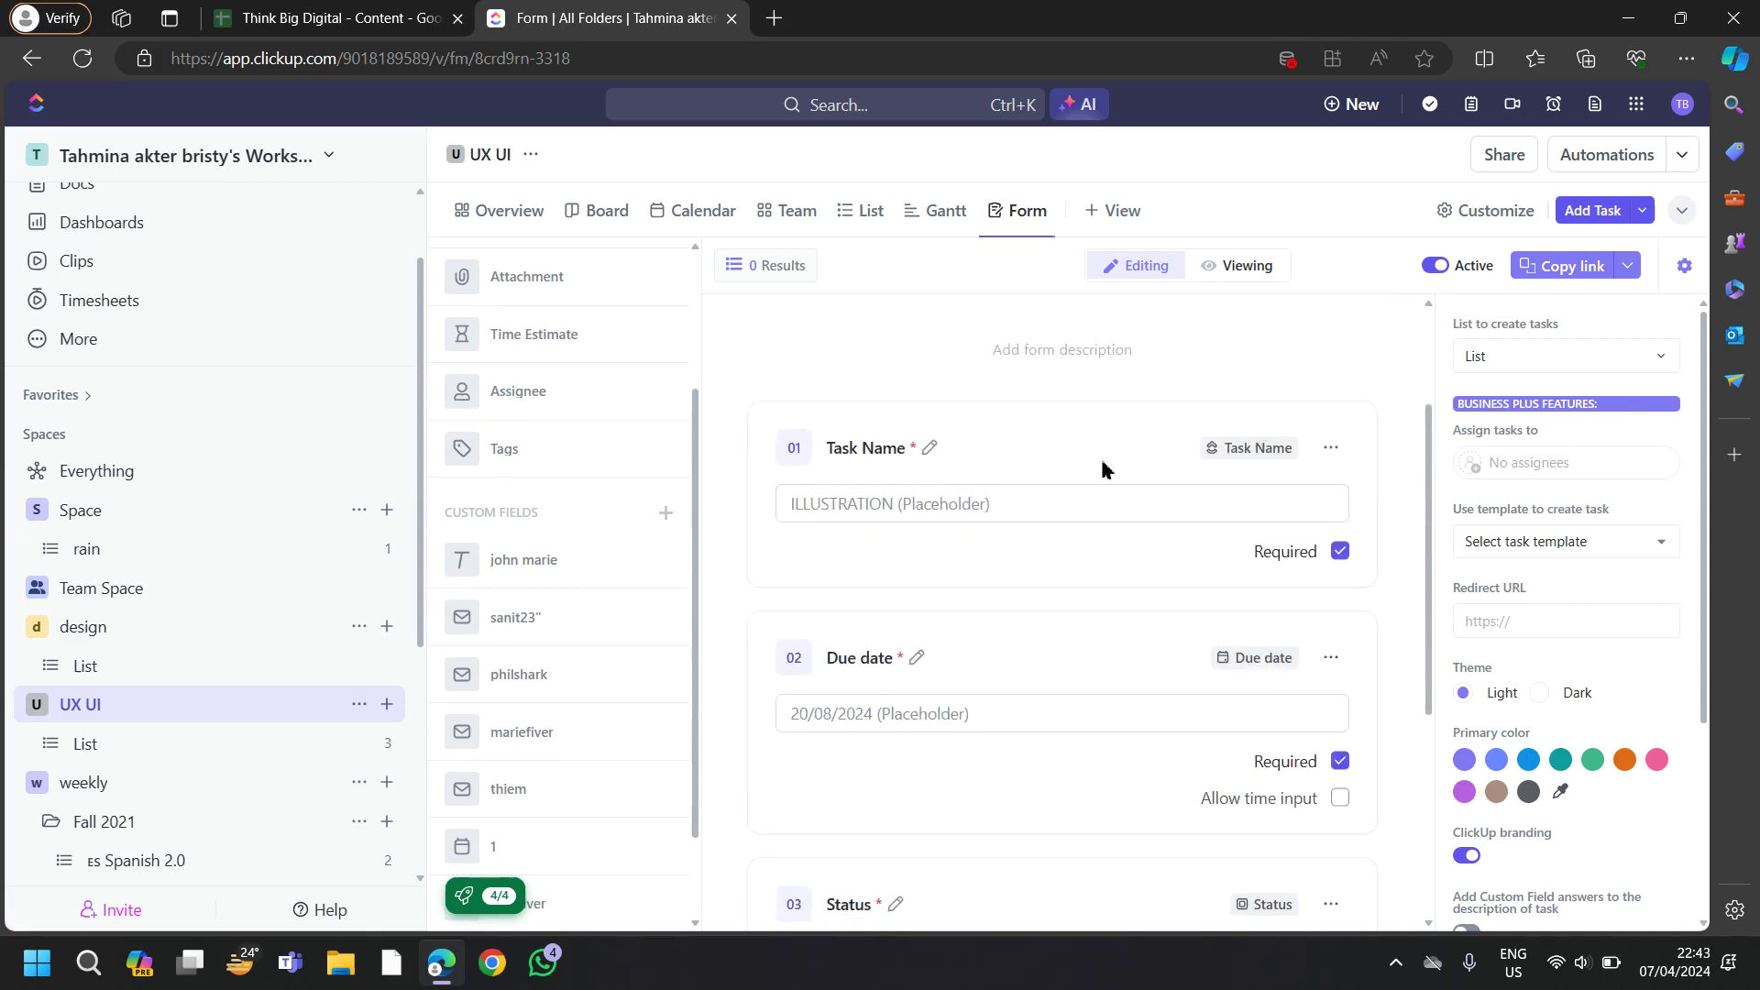
scroll(1103, 470, down, 1)
scroll(1283, 586, down, 2)
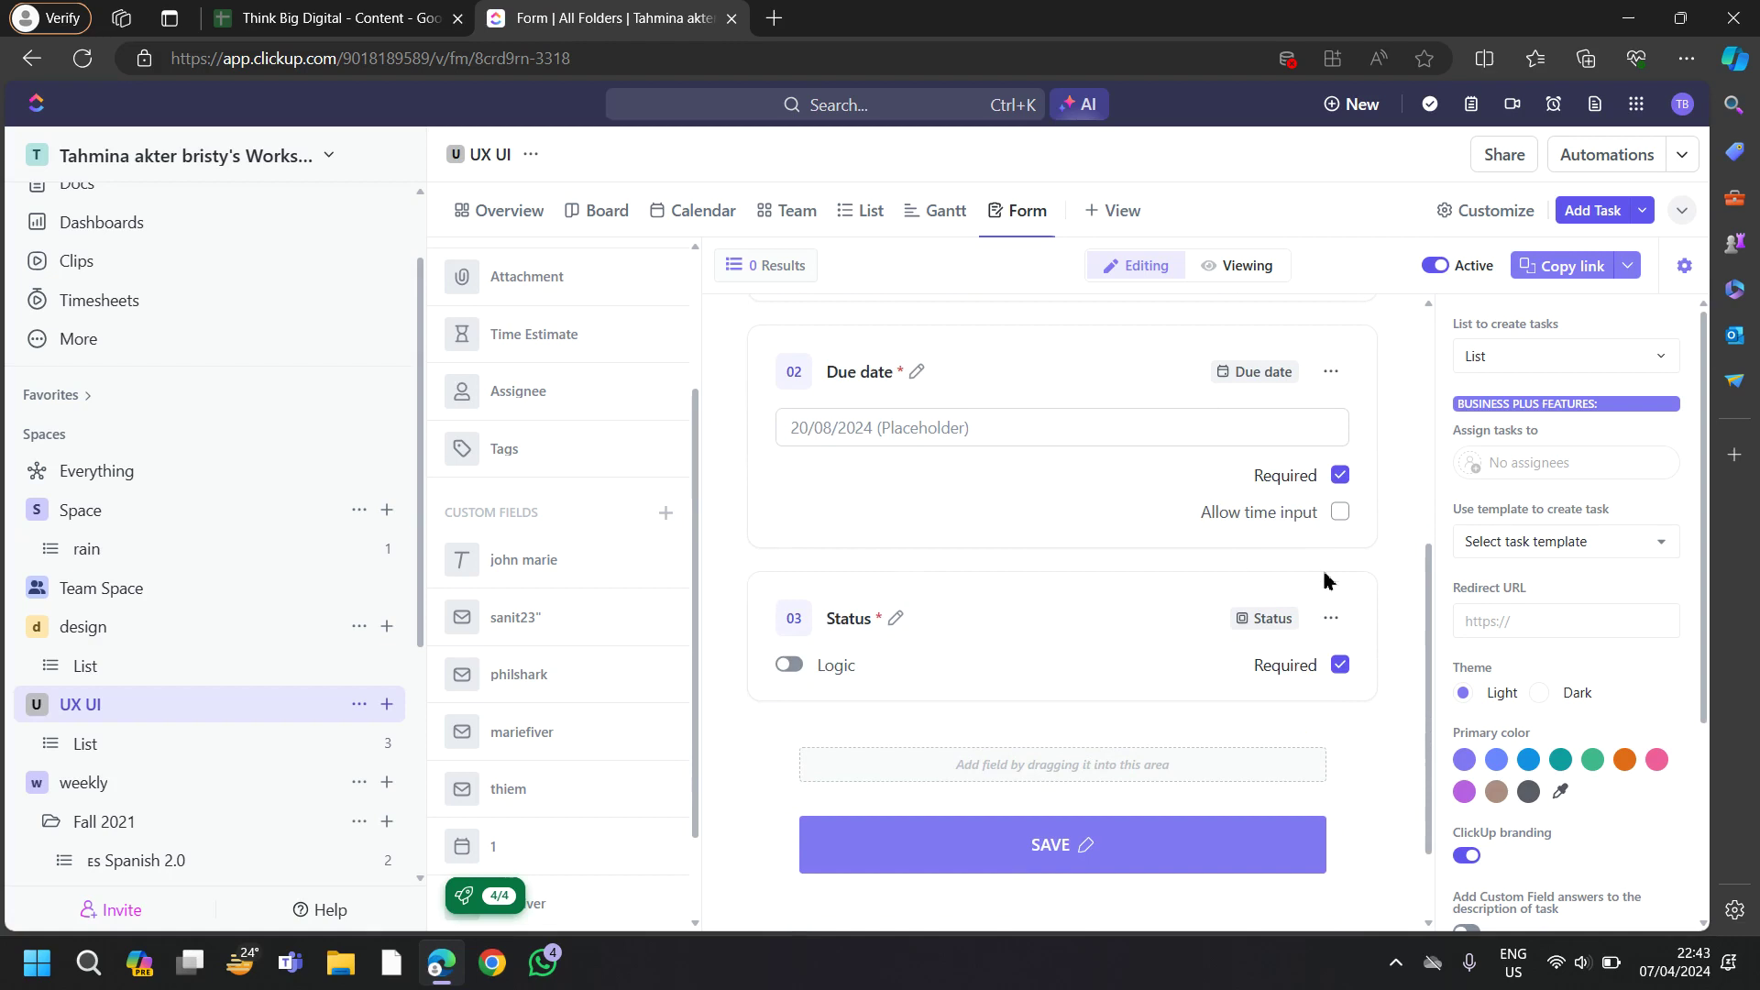
click(1332, 620)
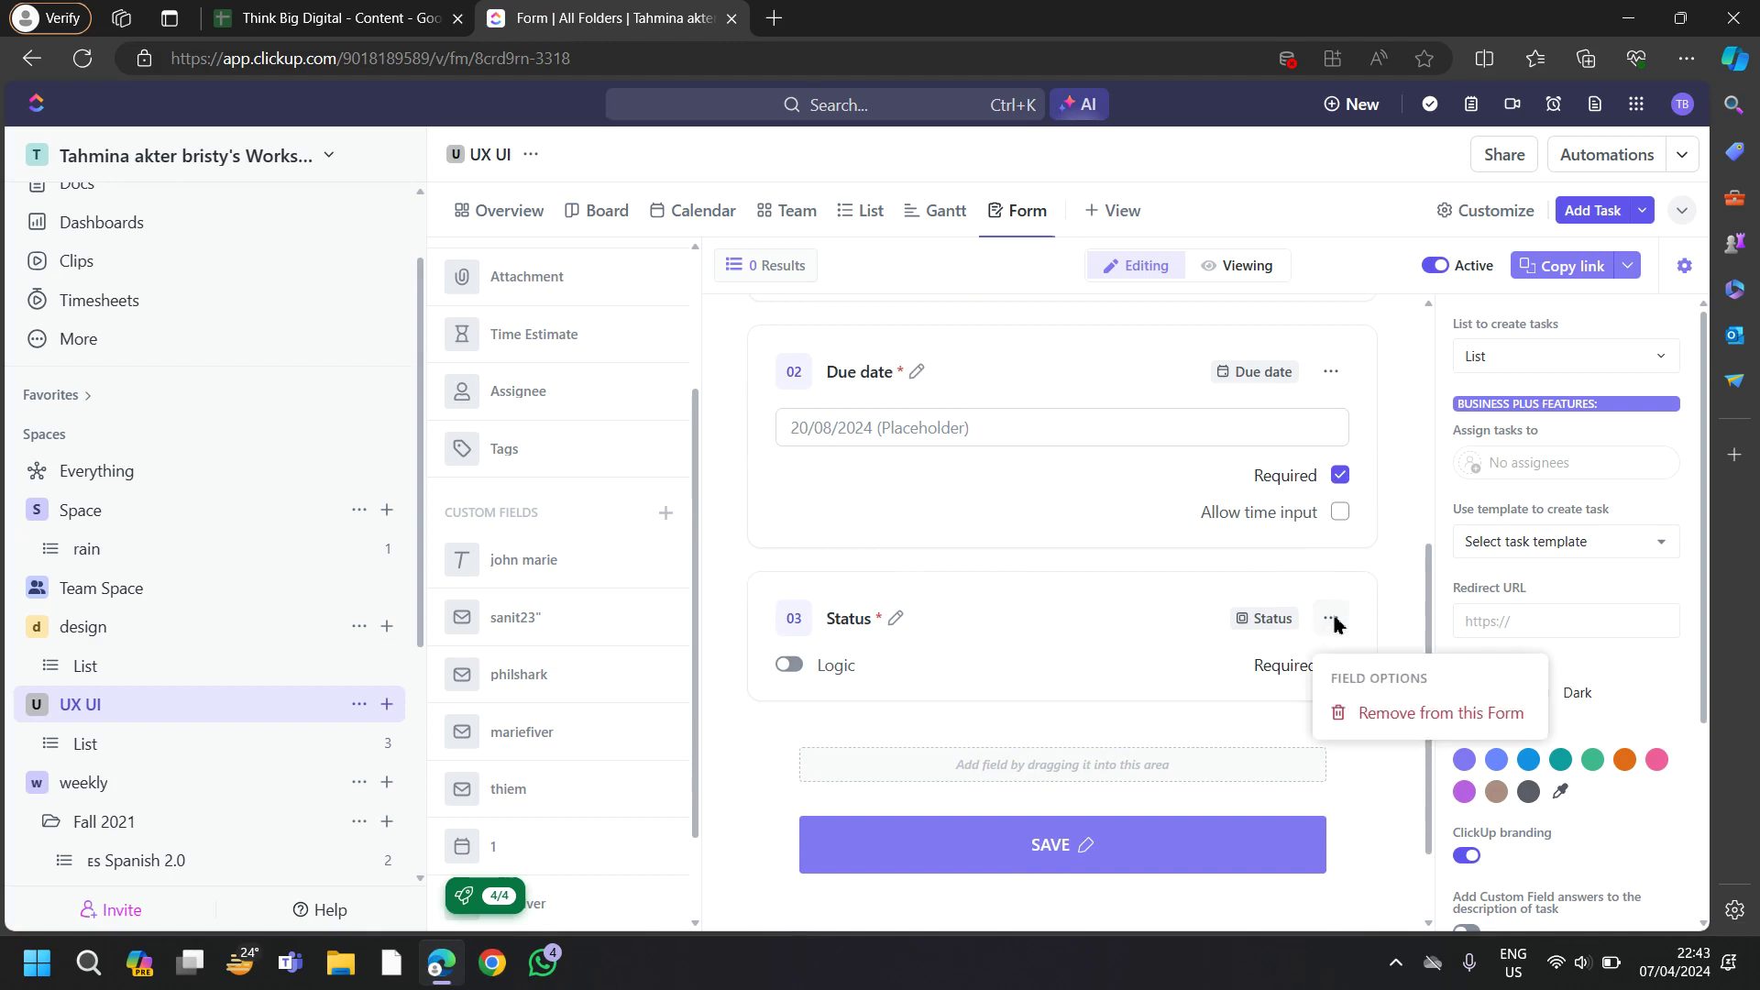
click(1408, 723)
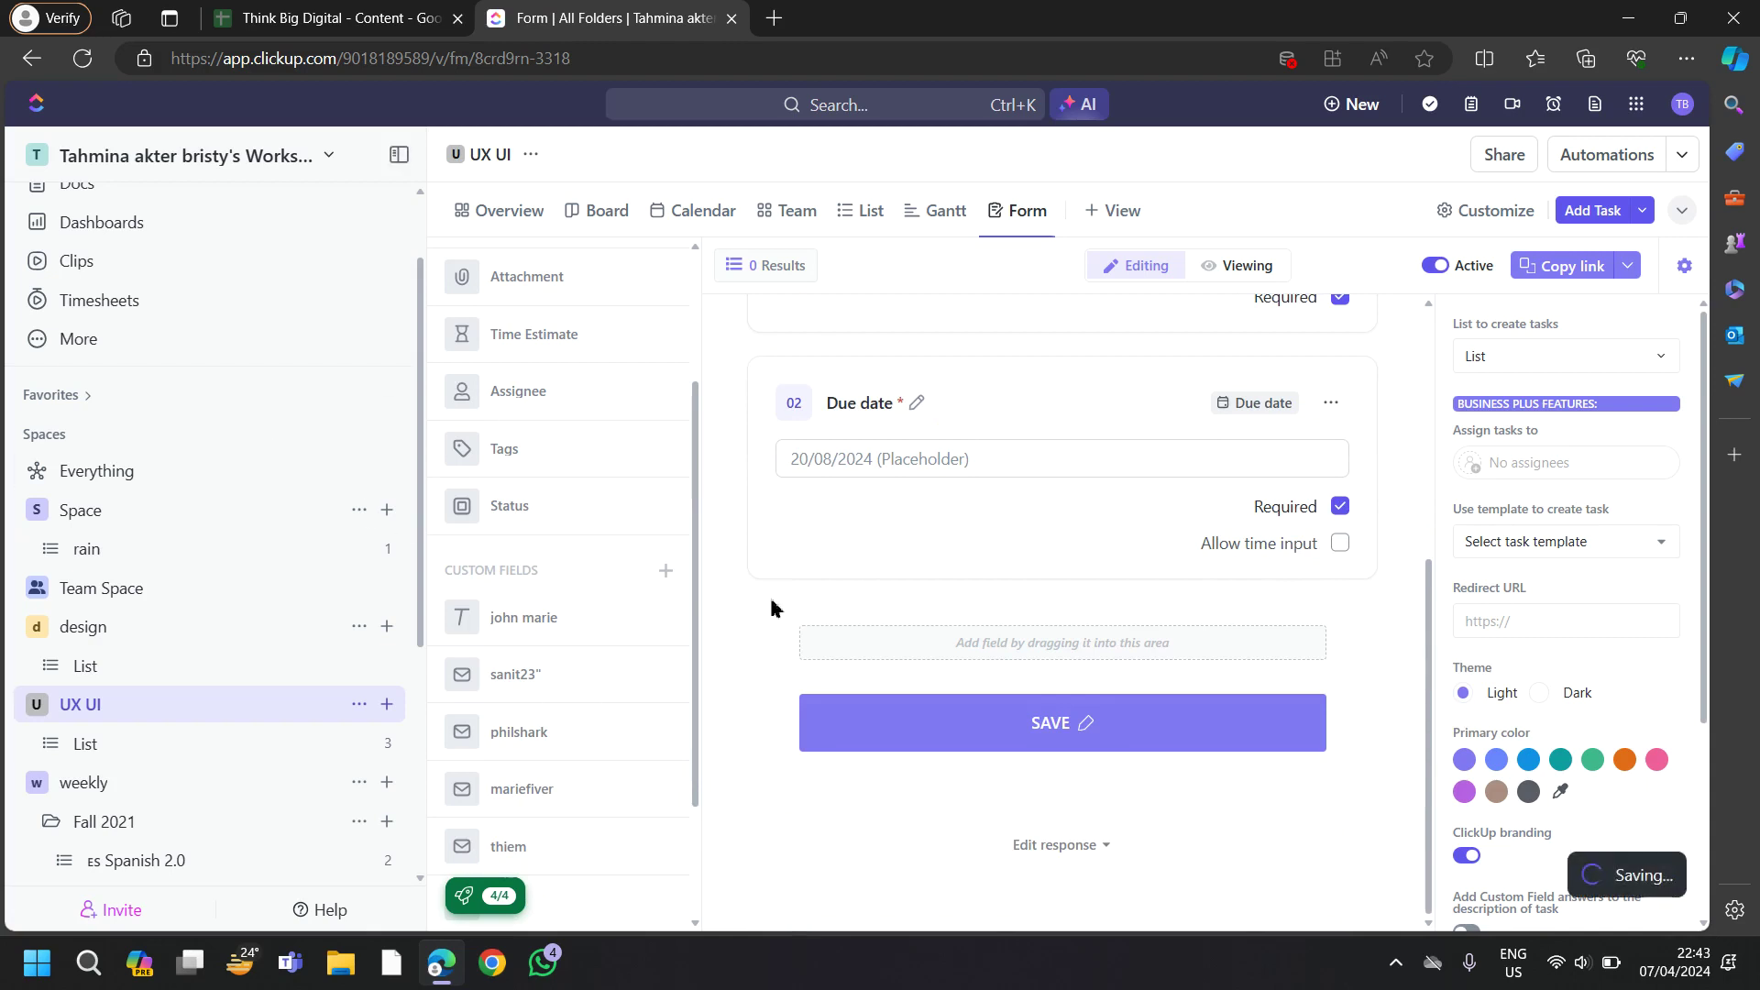
scroll(597, 641, down, 2)
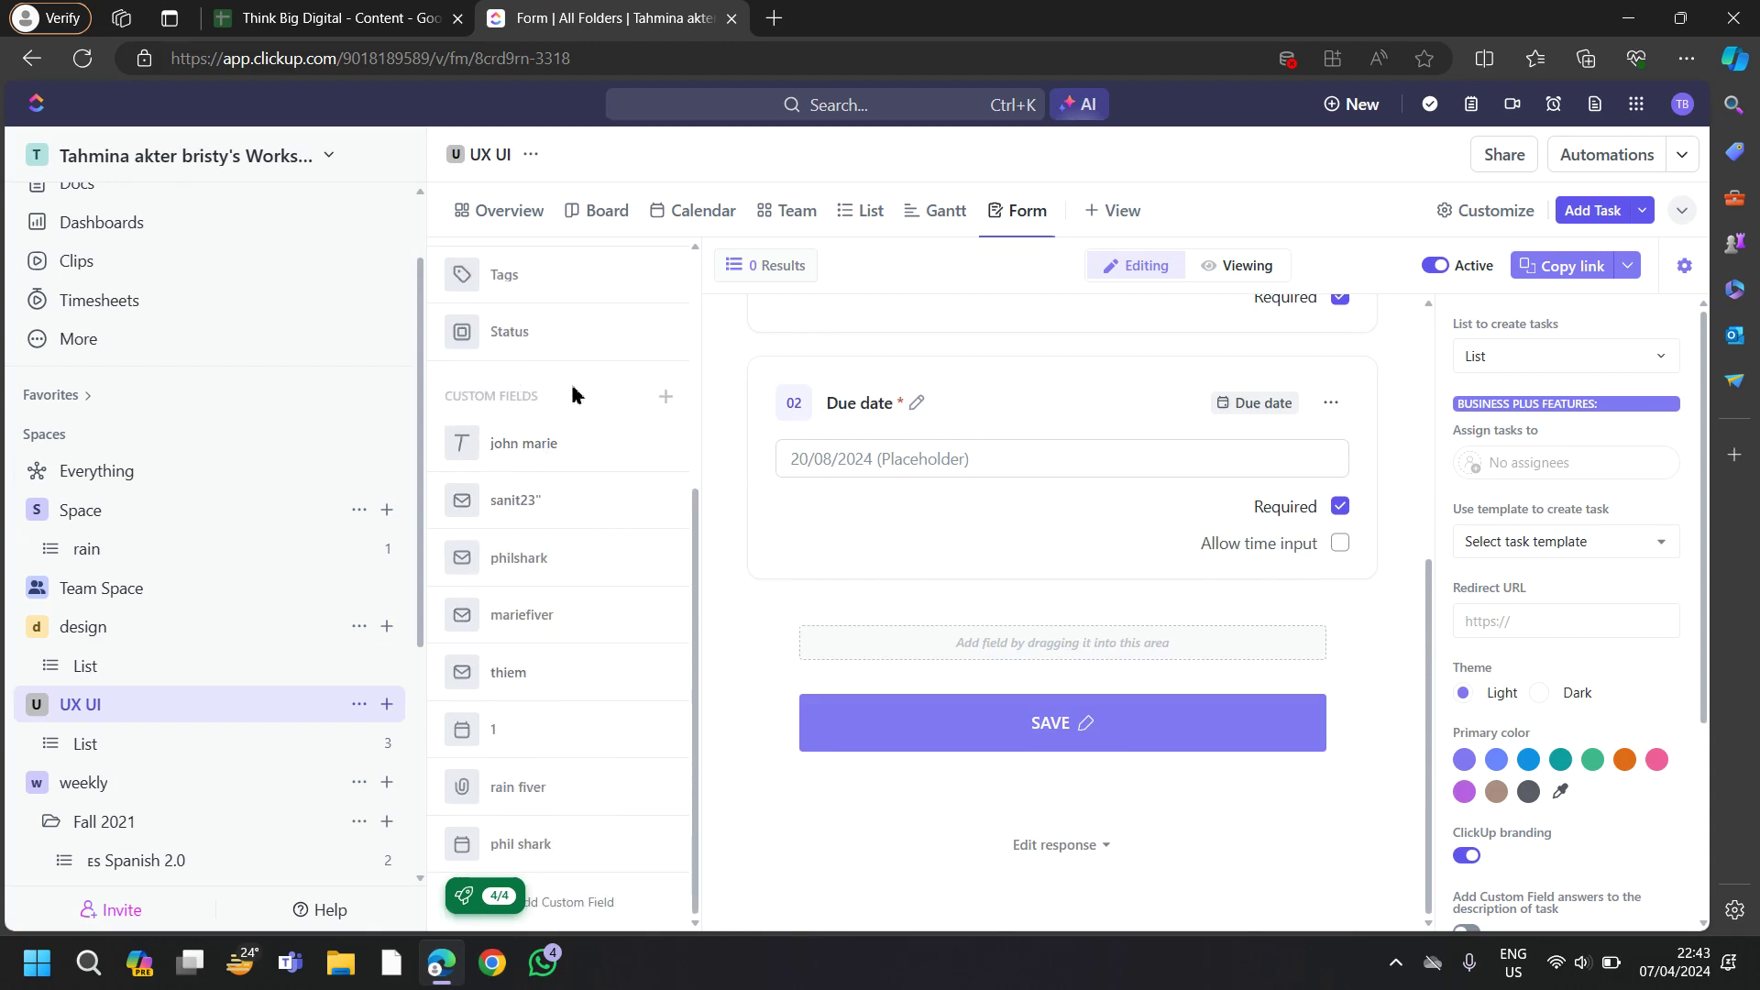
- Copy the form's share link and review its sharing settings without changes
mouse_move(557, 788)
click(1570, 266)
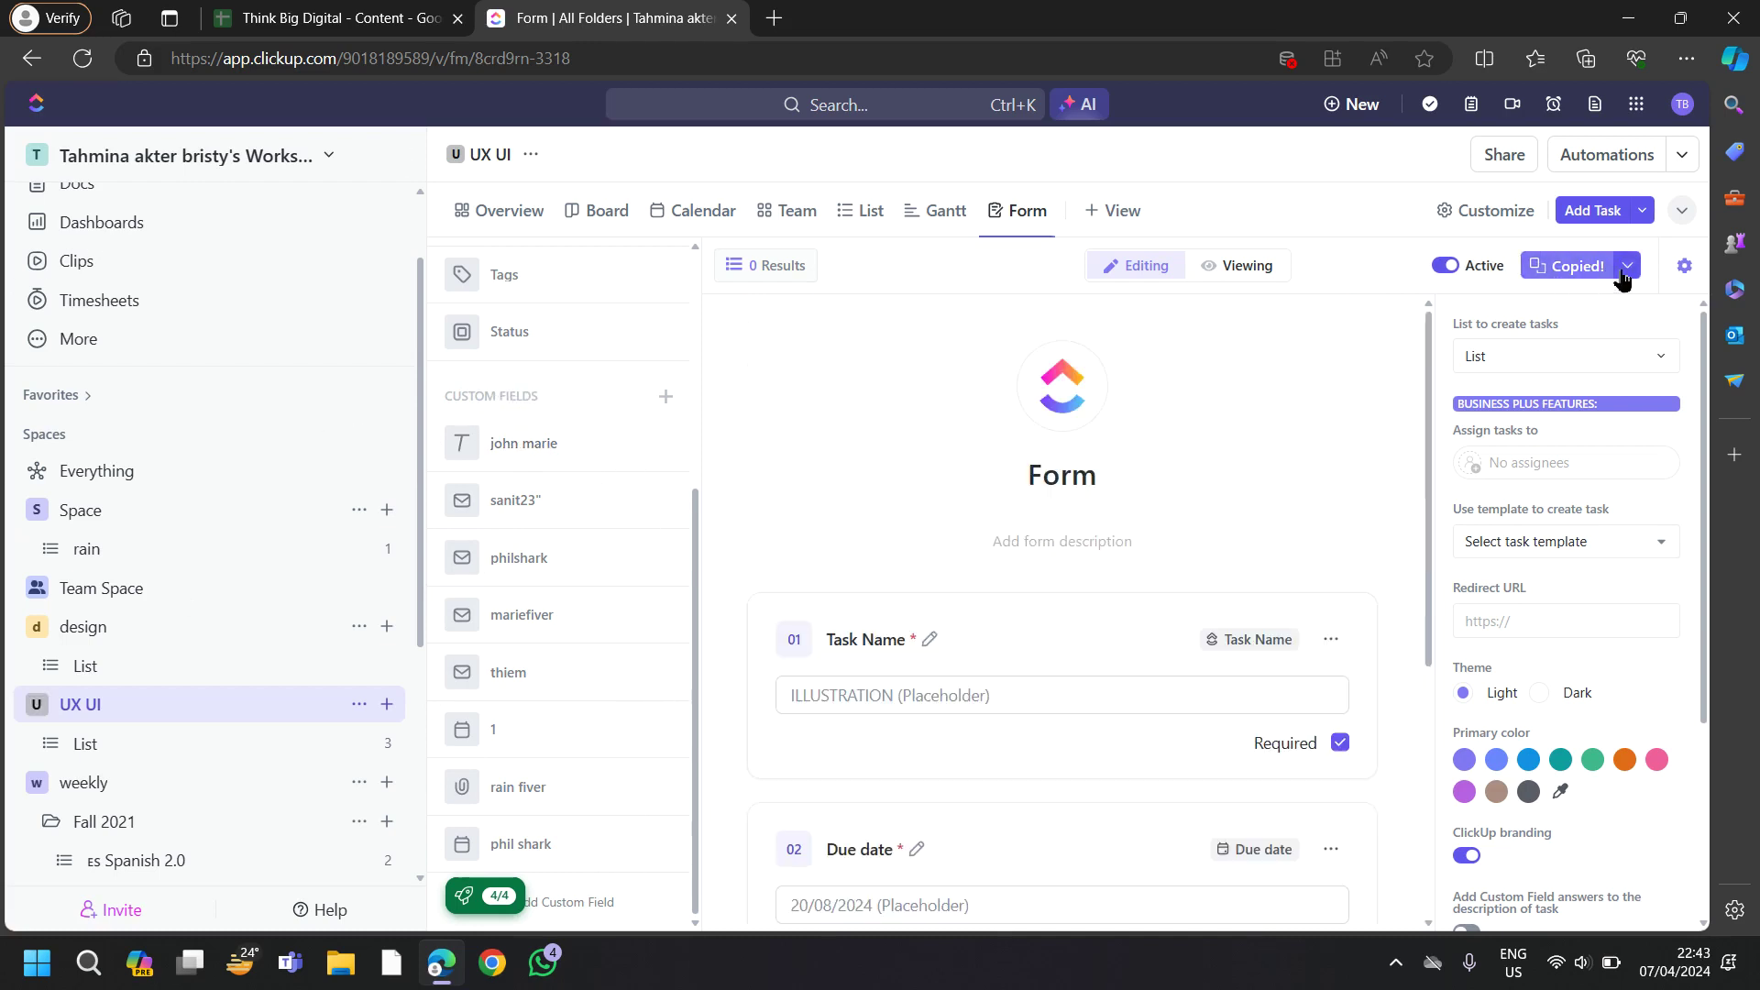
click(1627, 267)
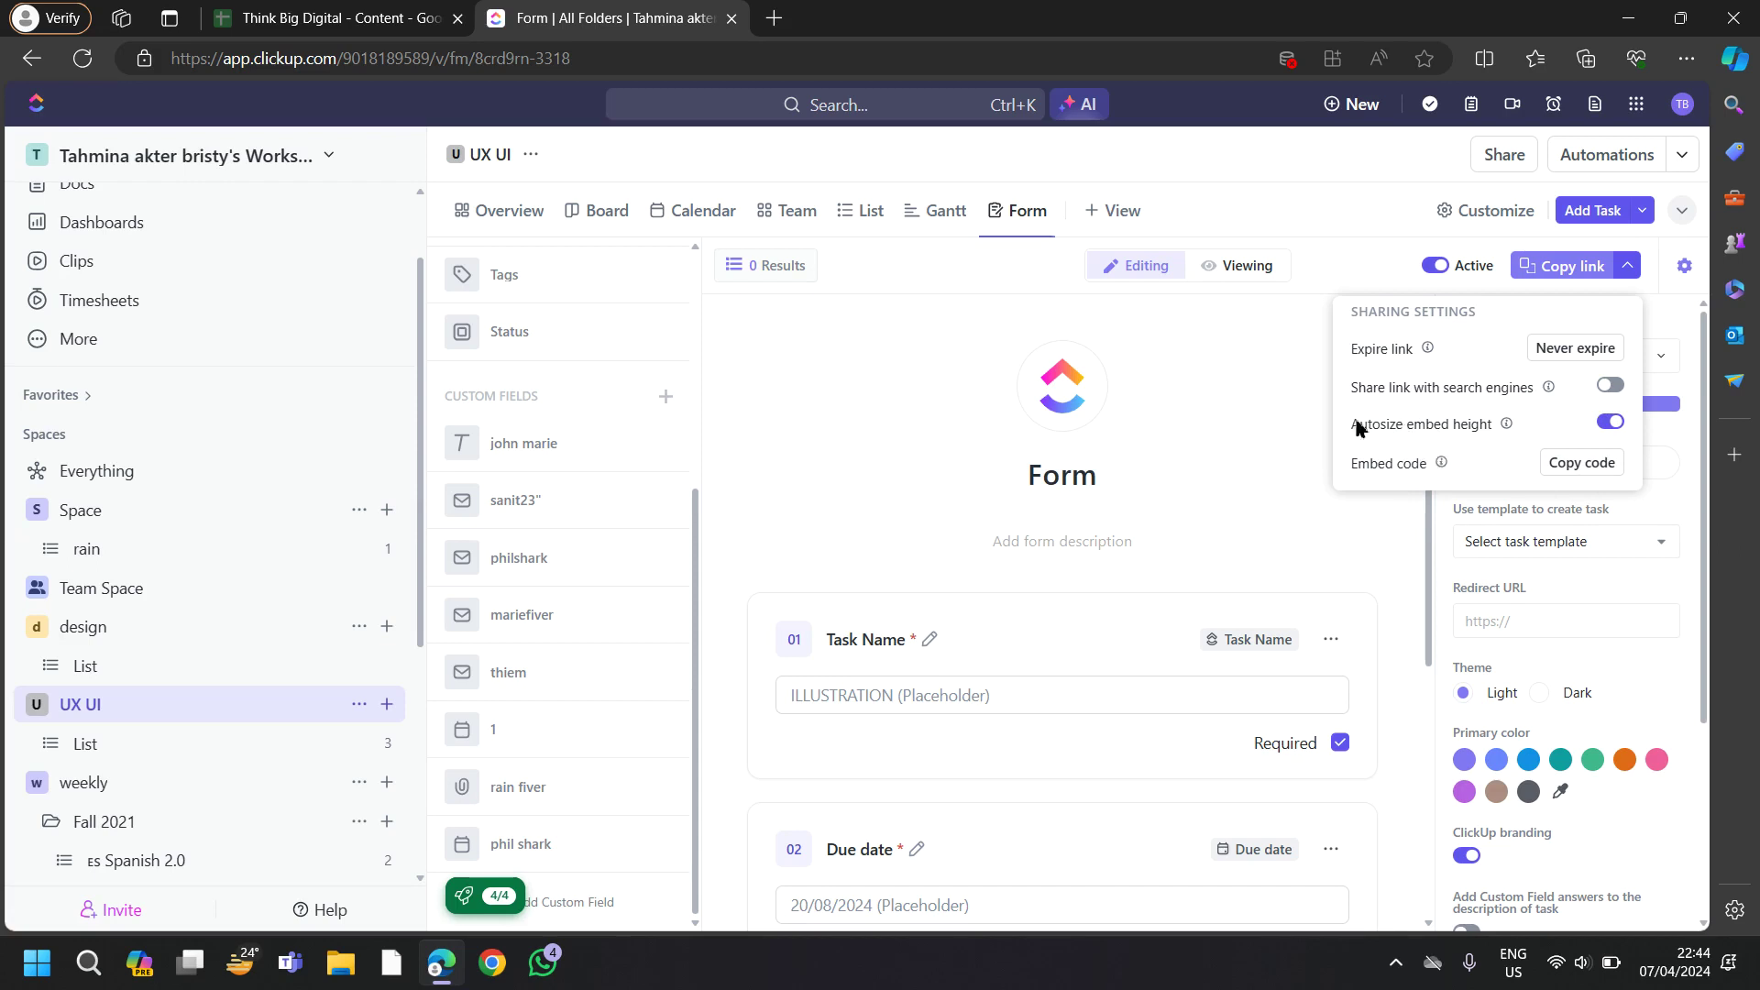
click(1599, 466)
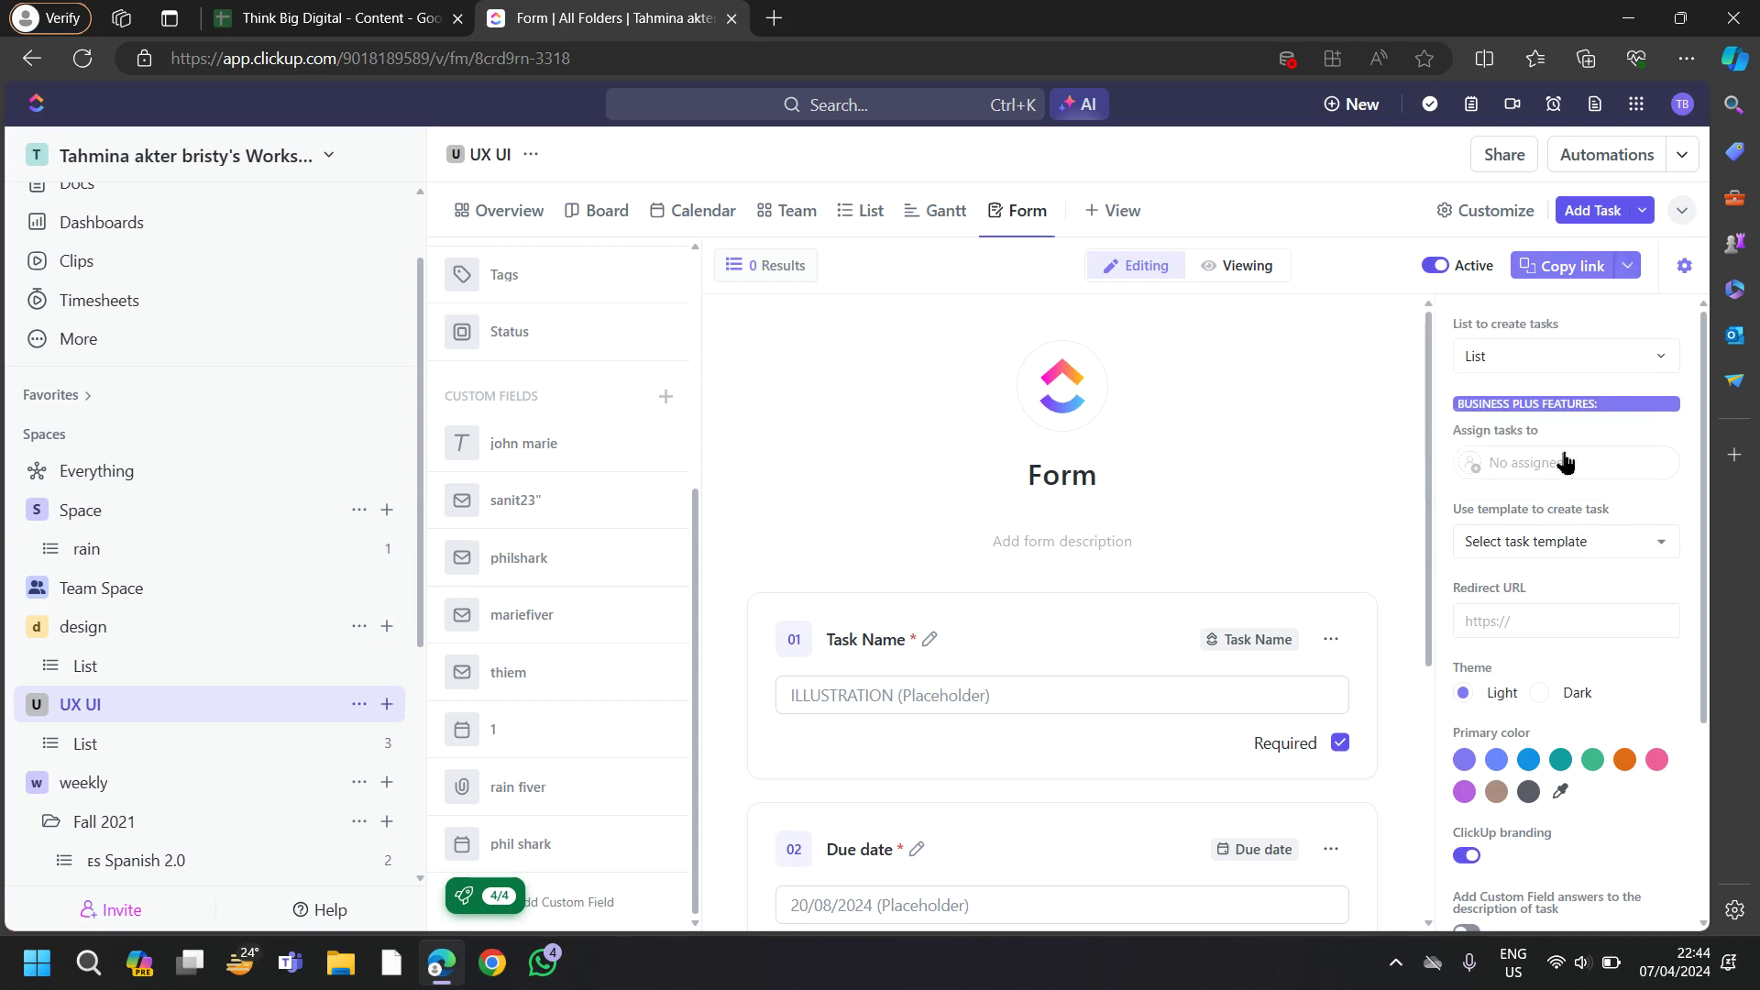
scroll(1560, 459, down, 2)
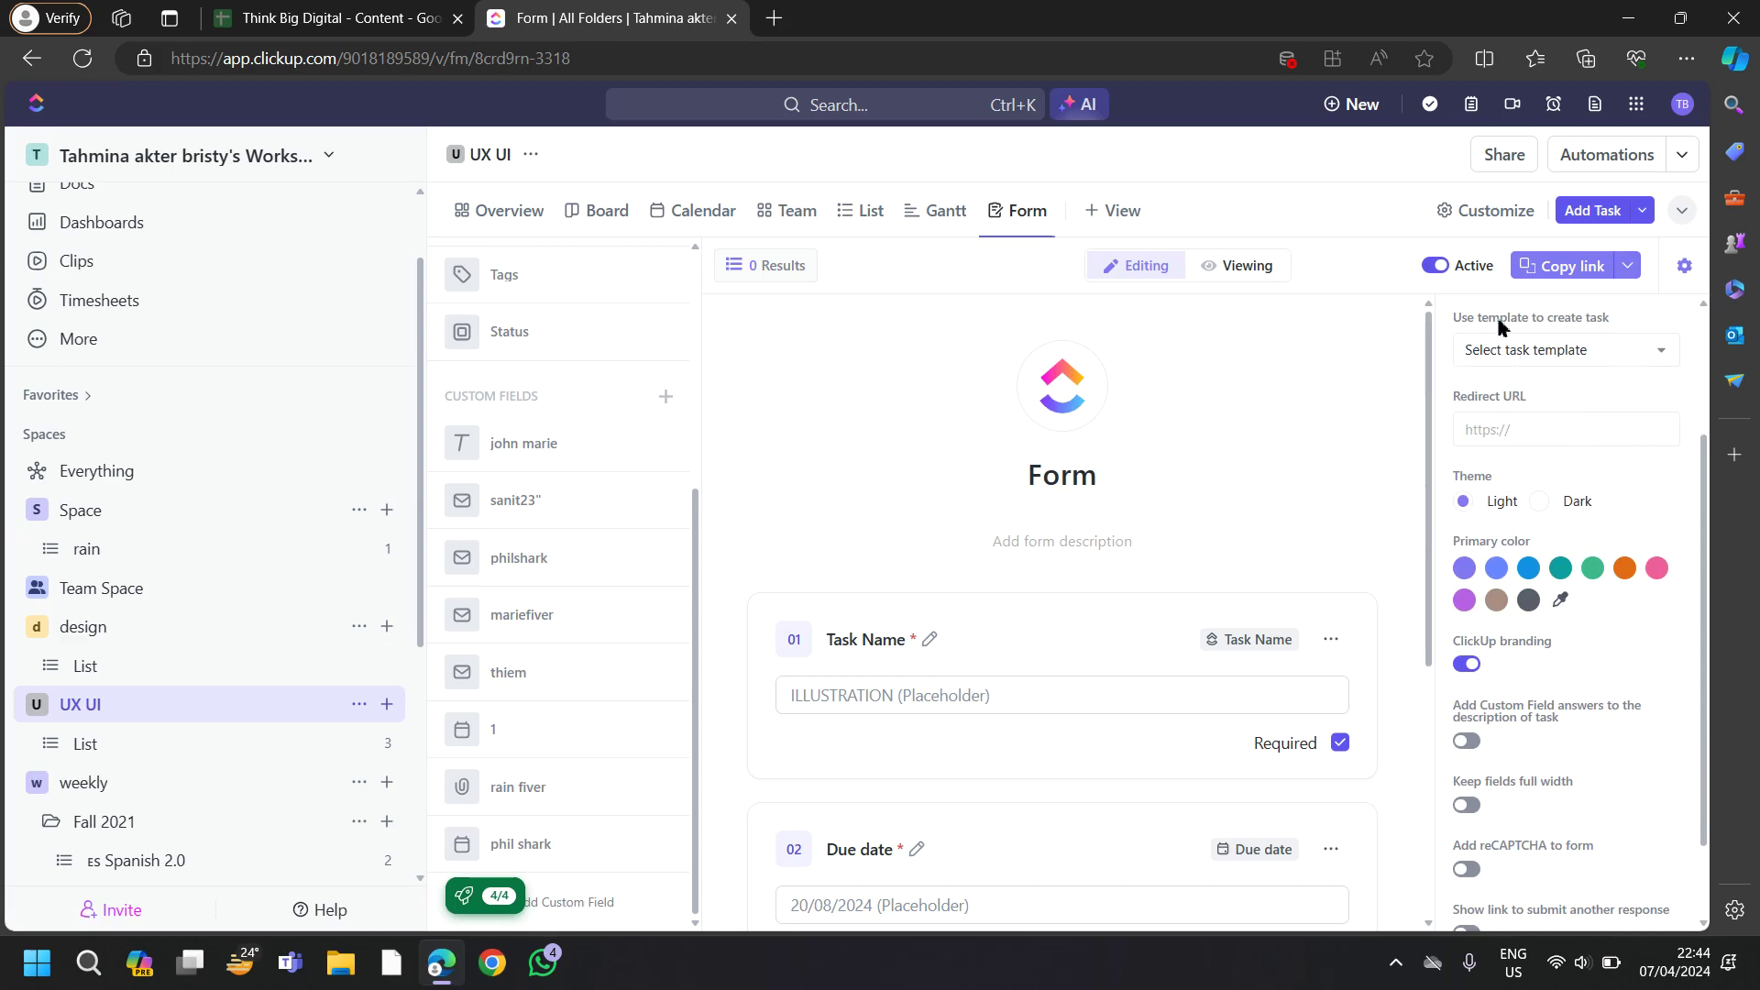
click(1628, 351)
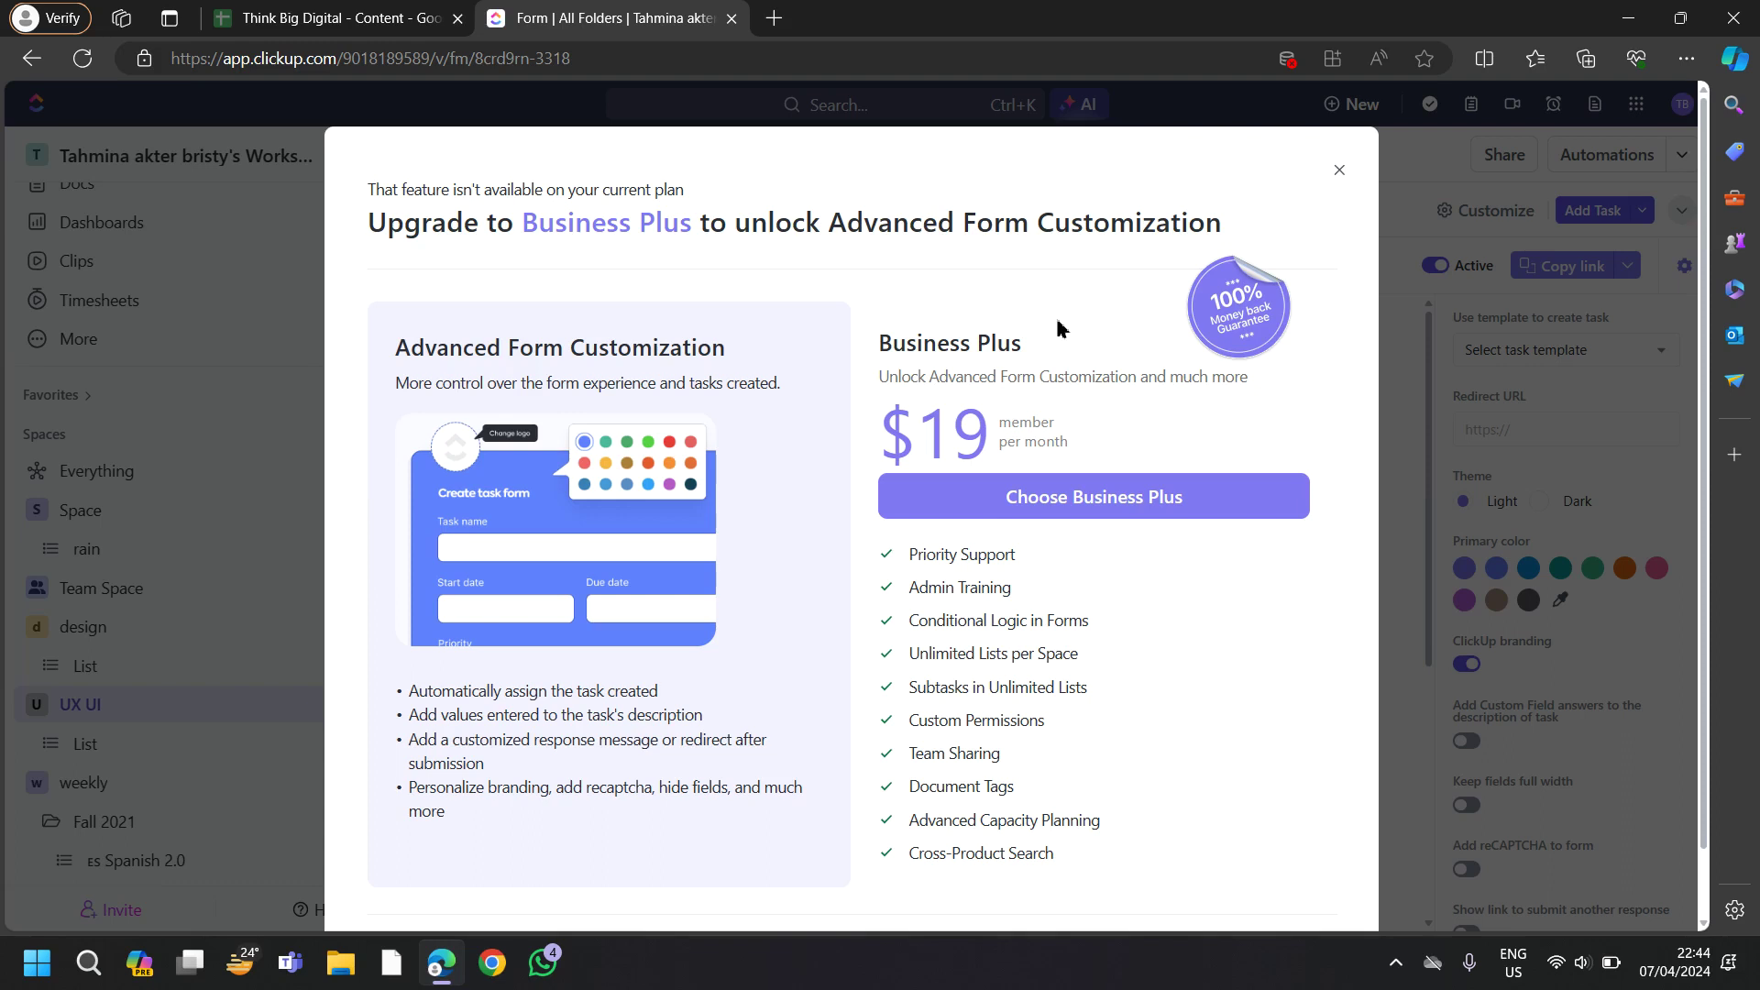
click(1340, 177)
scroll(1600, 570, up, 2)
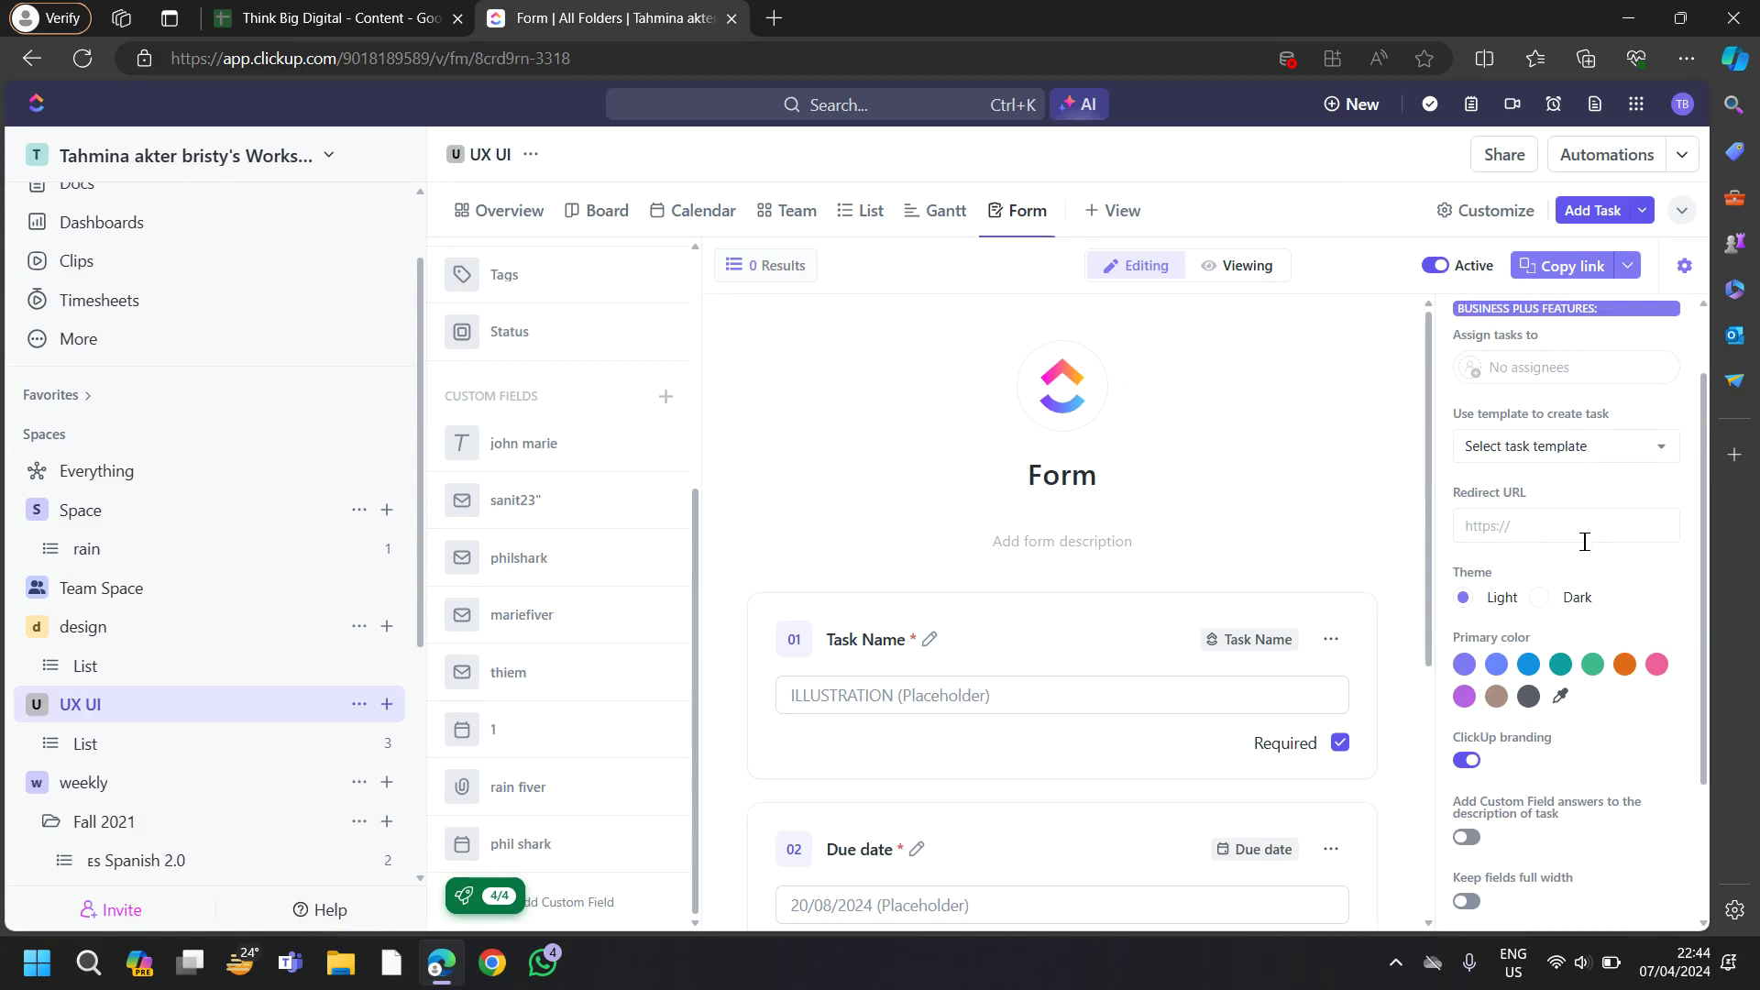
scroll(1578, 630, down, 2)
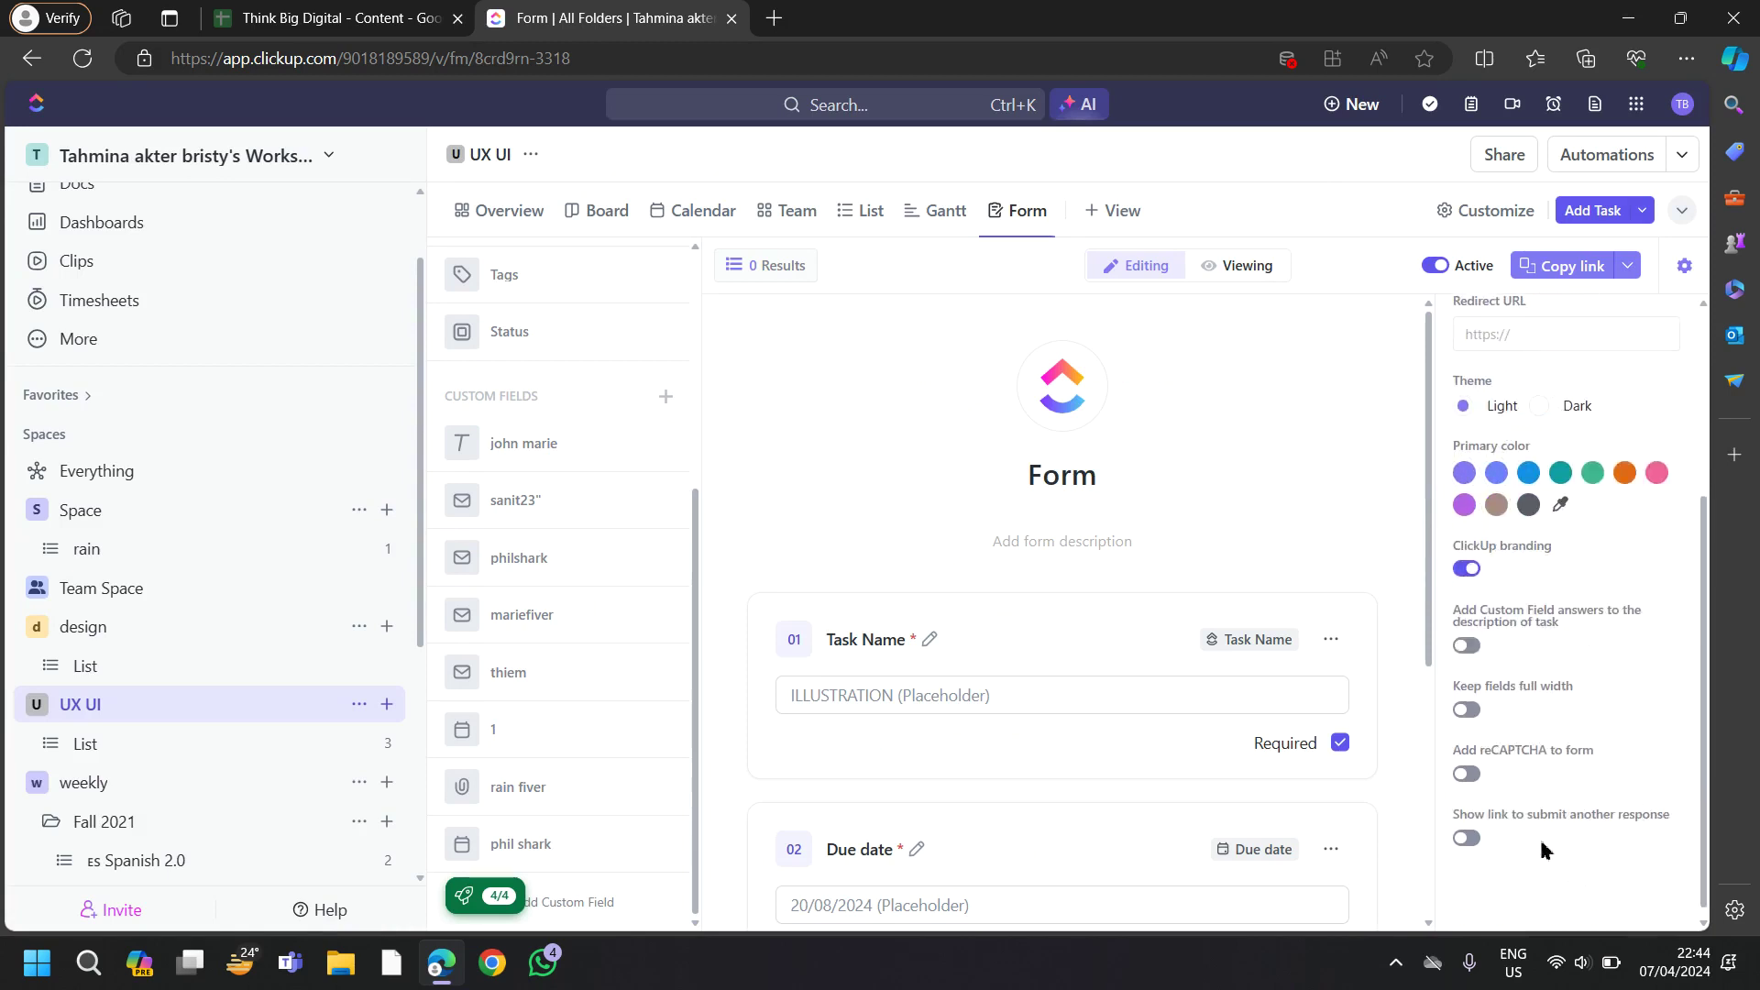
click(1463, 405)
click(1497, 474)
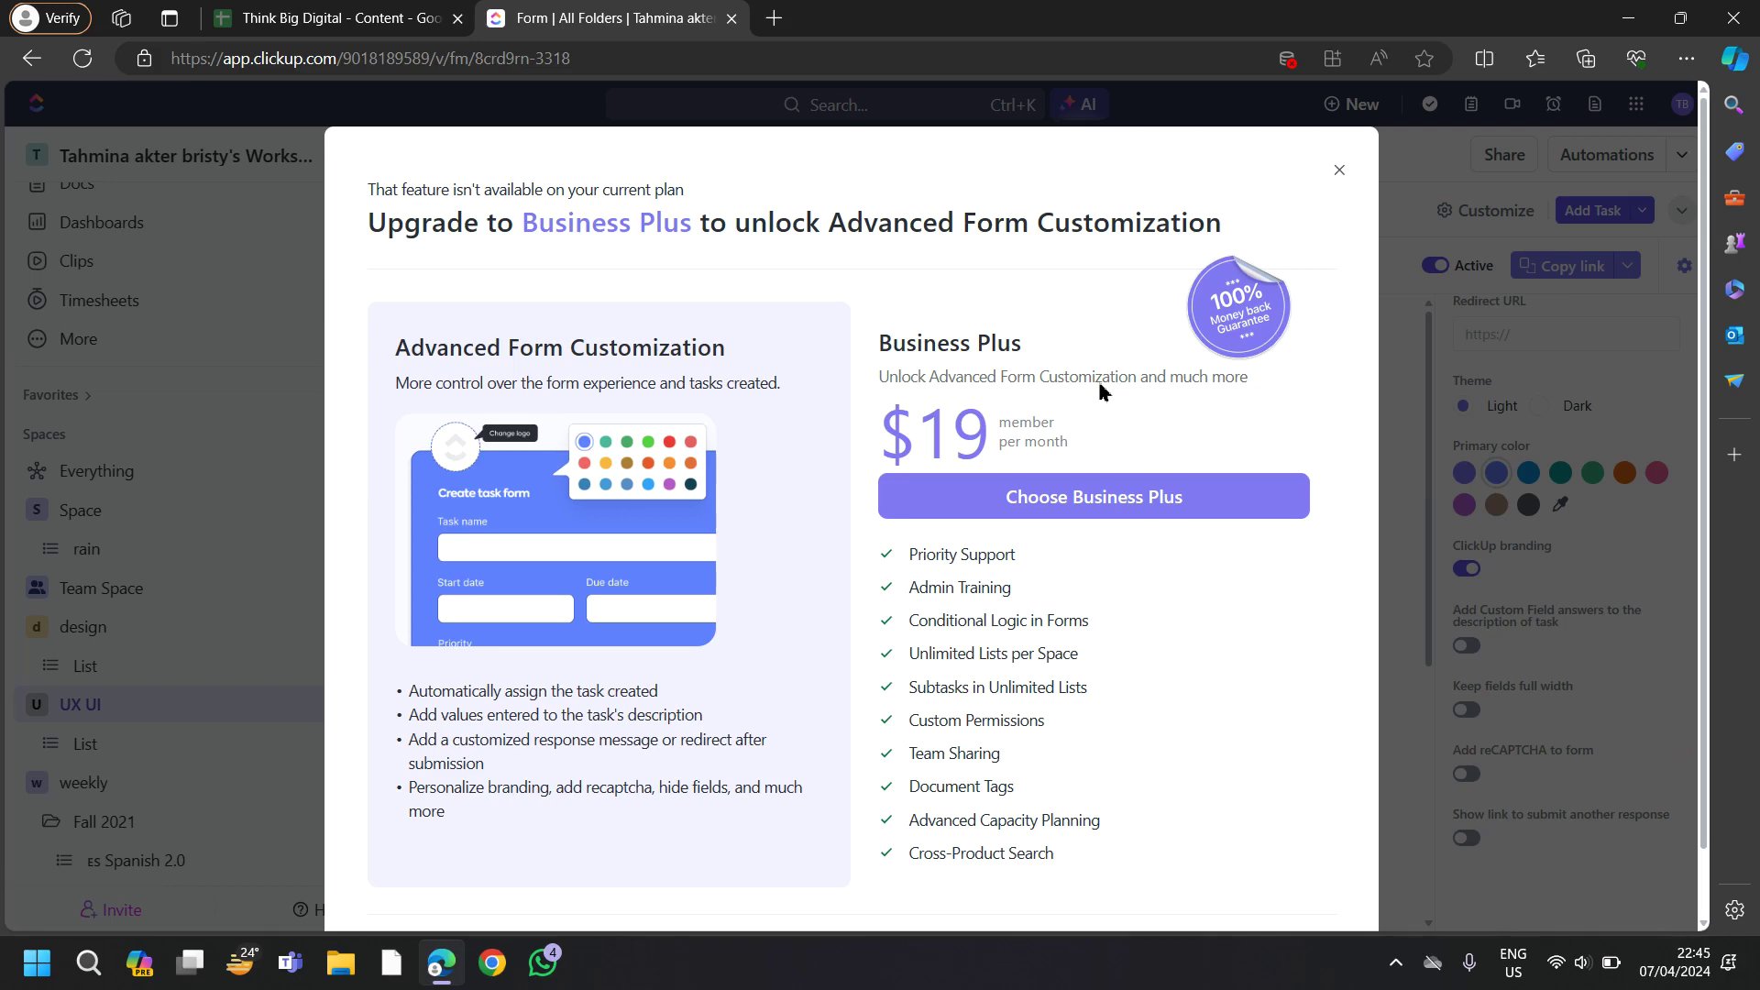
- Dismiss the upgrade offer
click(1339, 172)
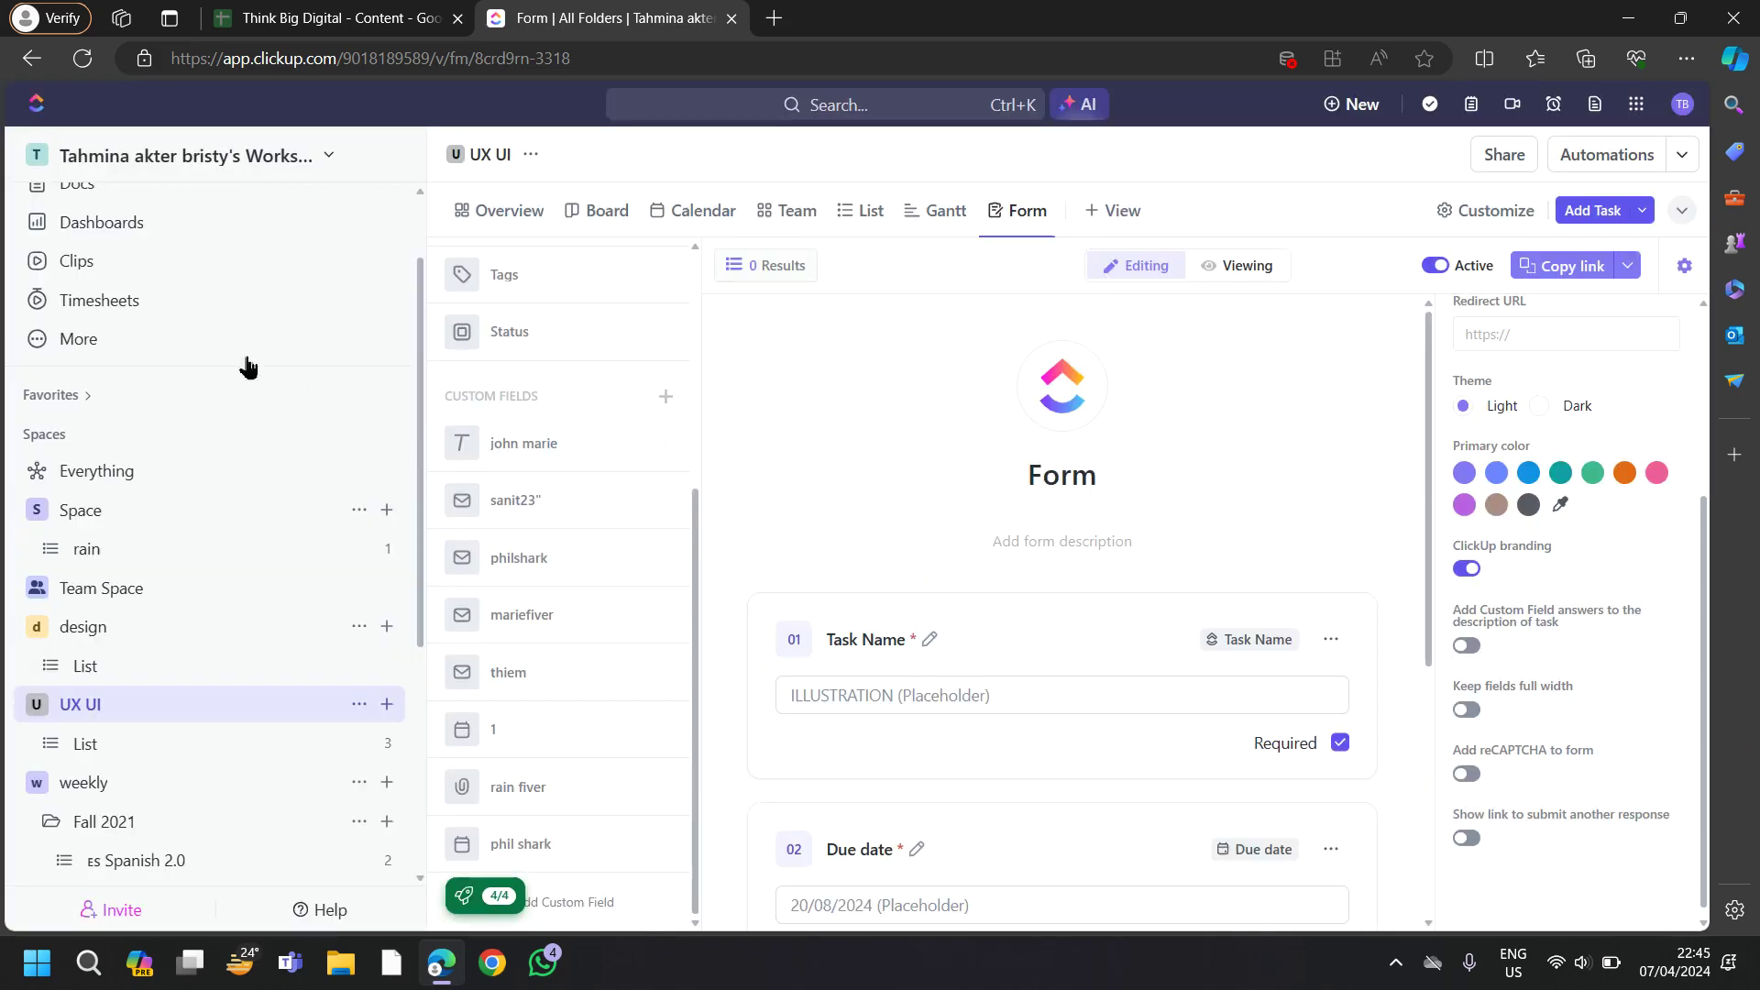
scroll(729, 491, down, 5)
scroll(613, 476, up, 3)
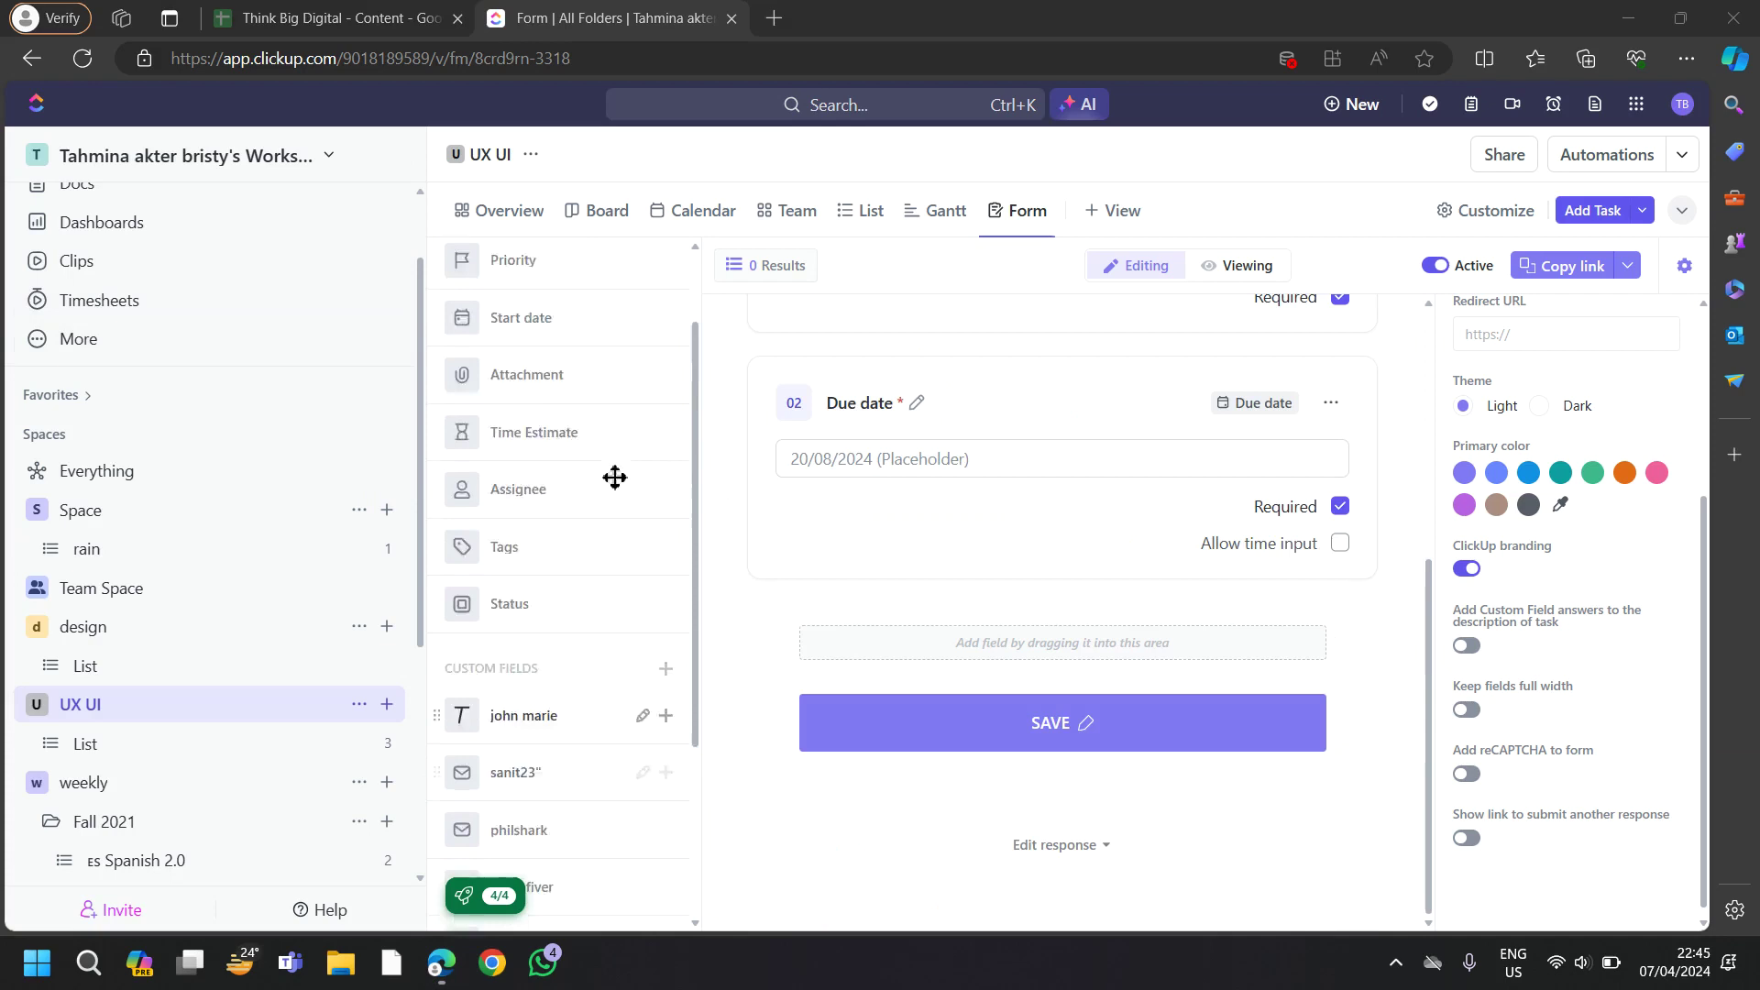
scroll(586, 435, up, 2)
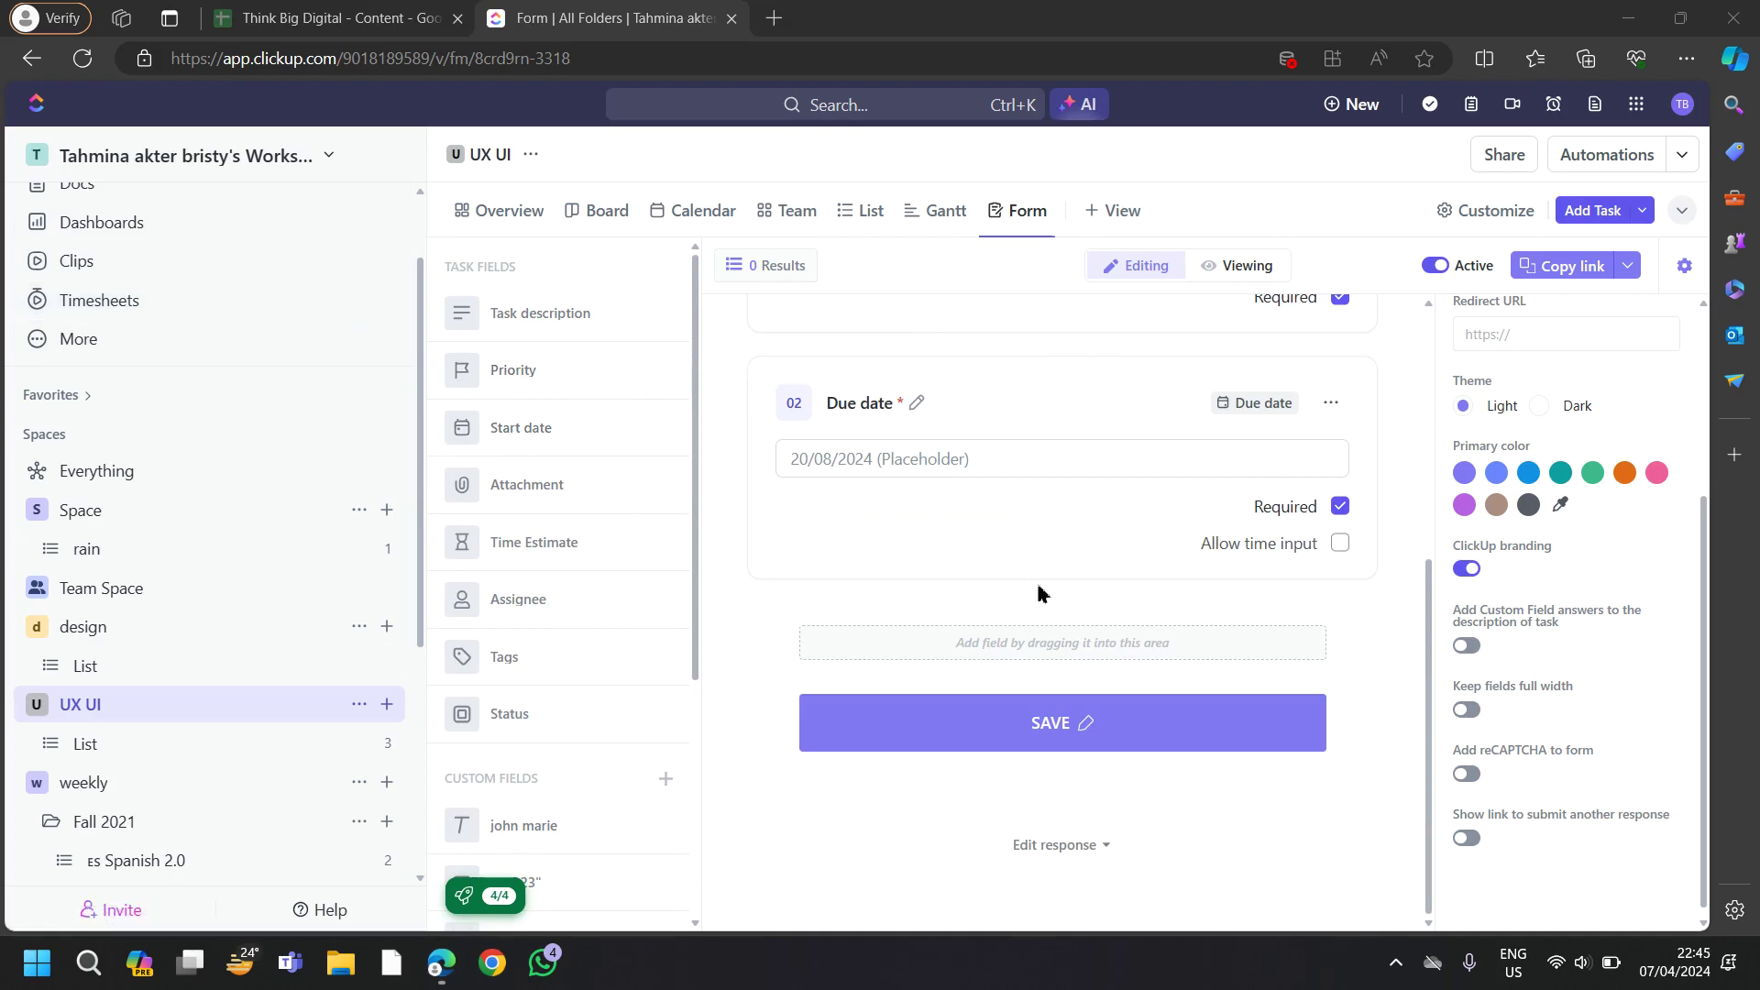
scroll(1360, 577, up, 3)
- Return to the Space overview showing the single rain list
click(173, 165)
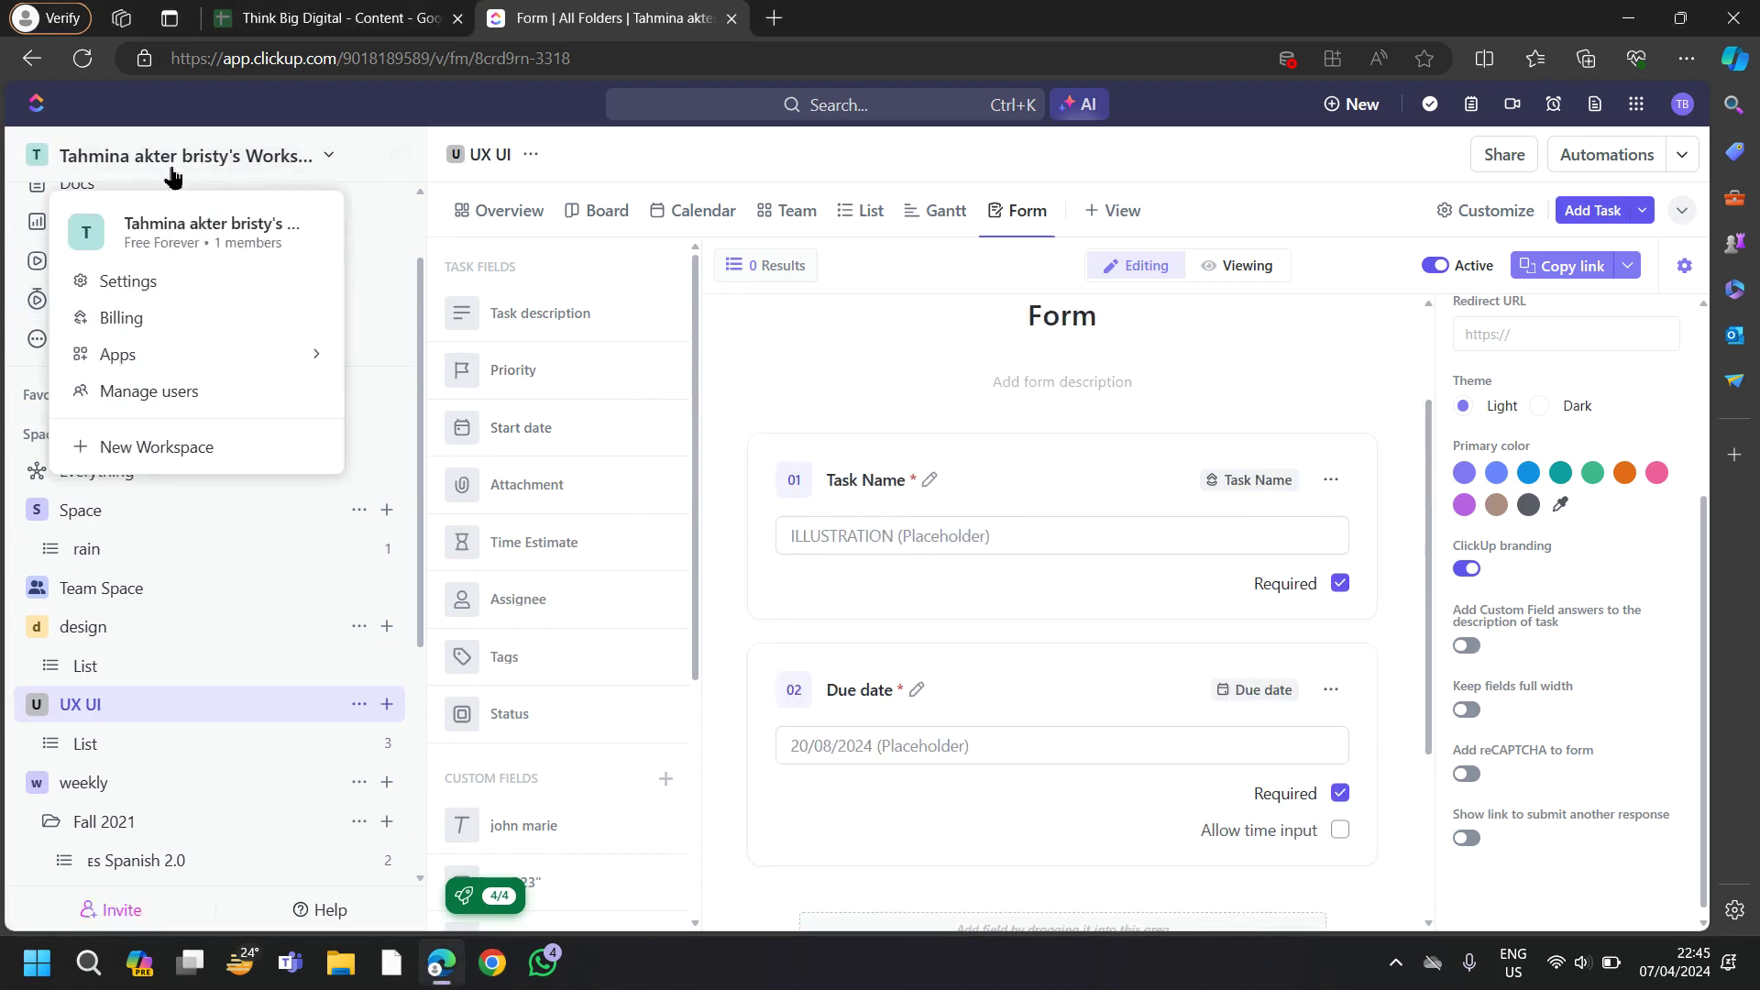
click(176, 234)
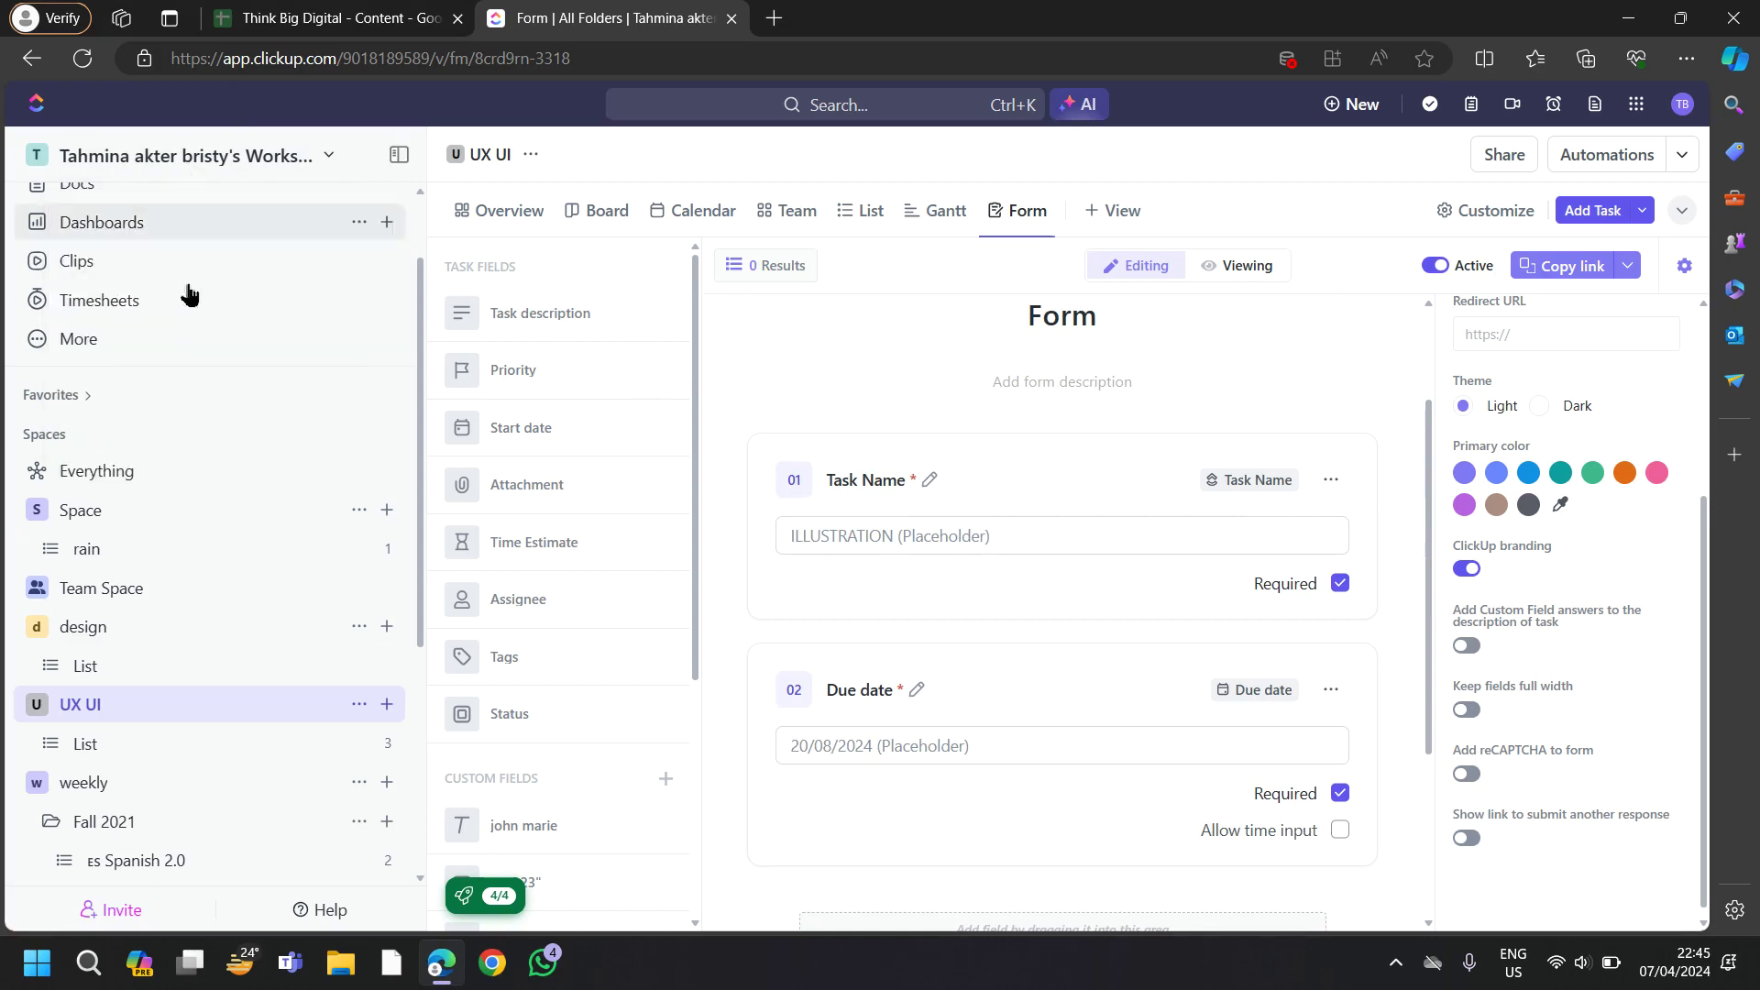
key(alt+Left)
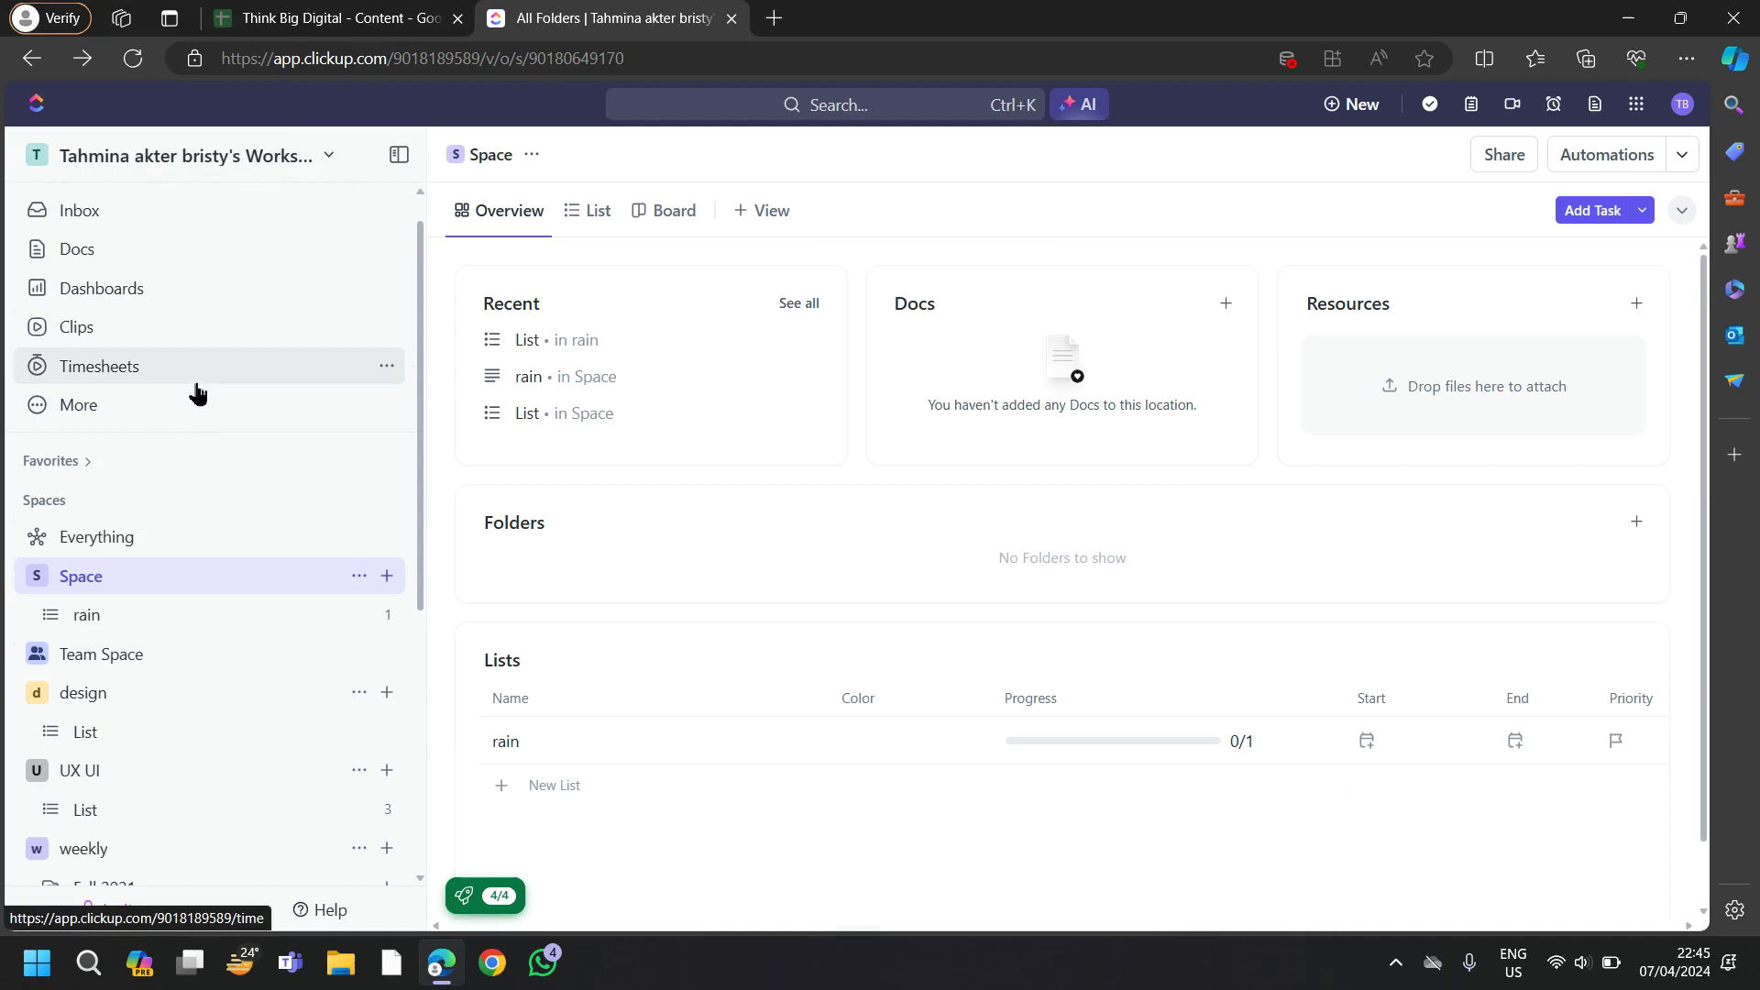
scroll(225, 436, down, 2)
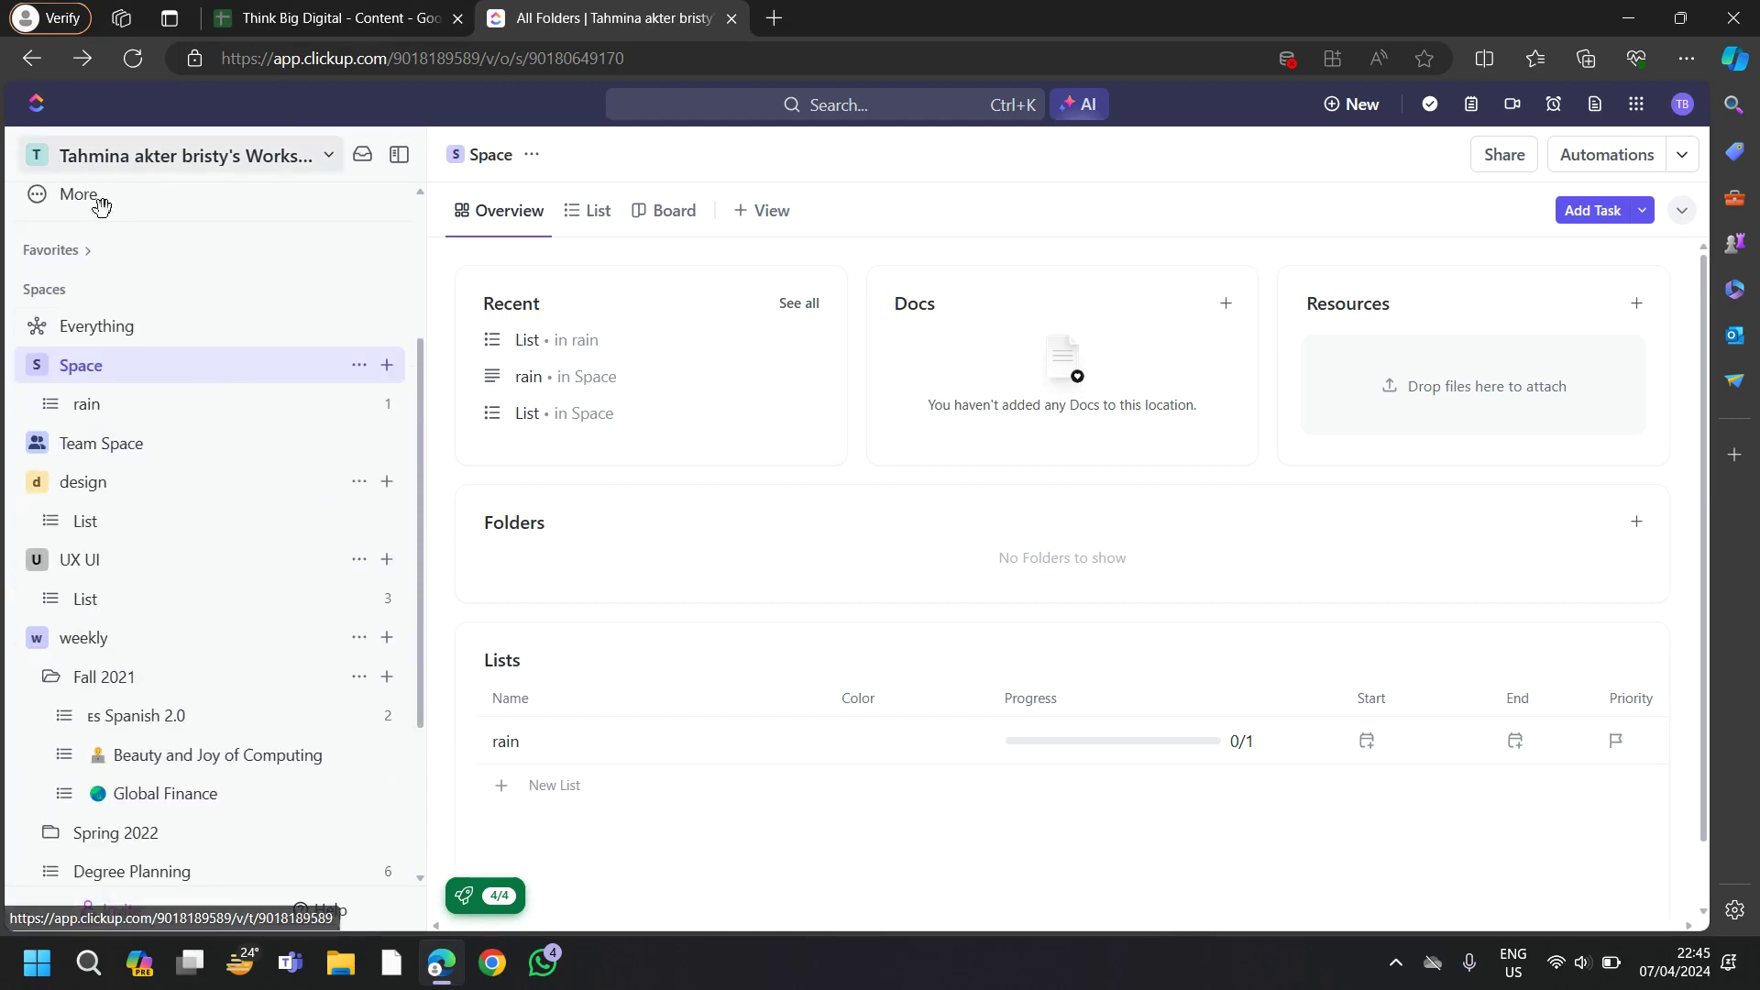
- Reopen the UX UI form and preview it in Viewing mode with Task Name, Due date and SAVE
click(179, 576)
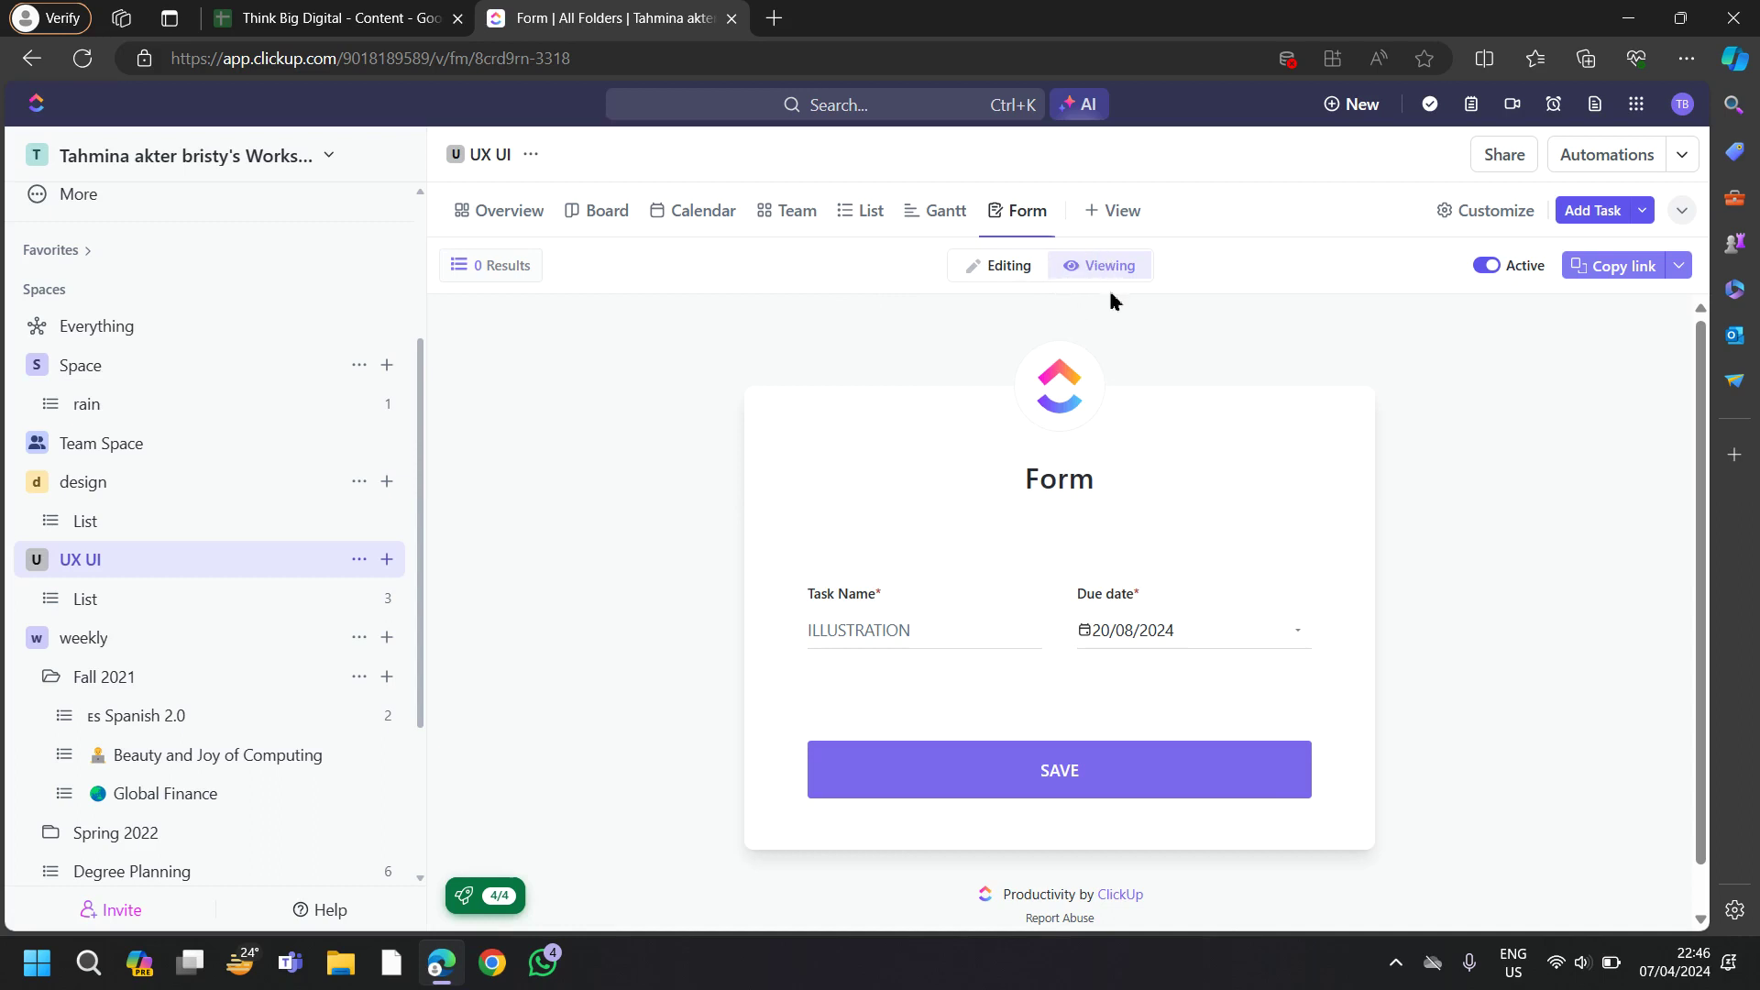
click(990, 268)
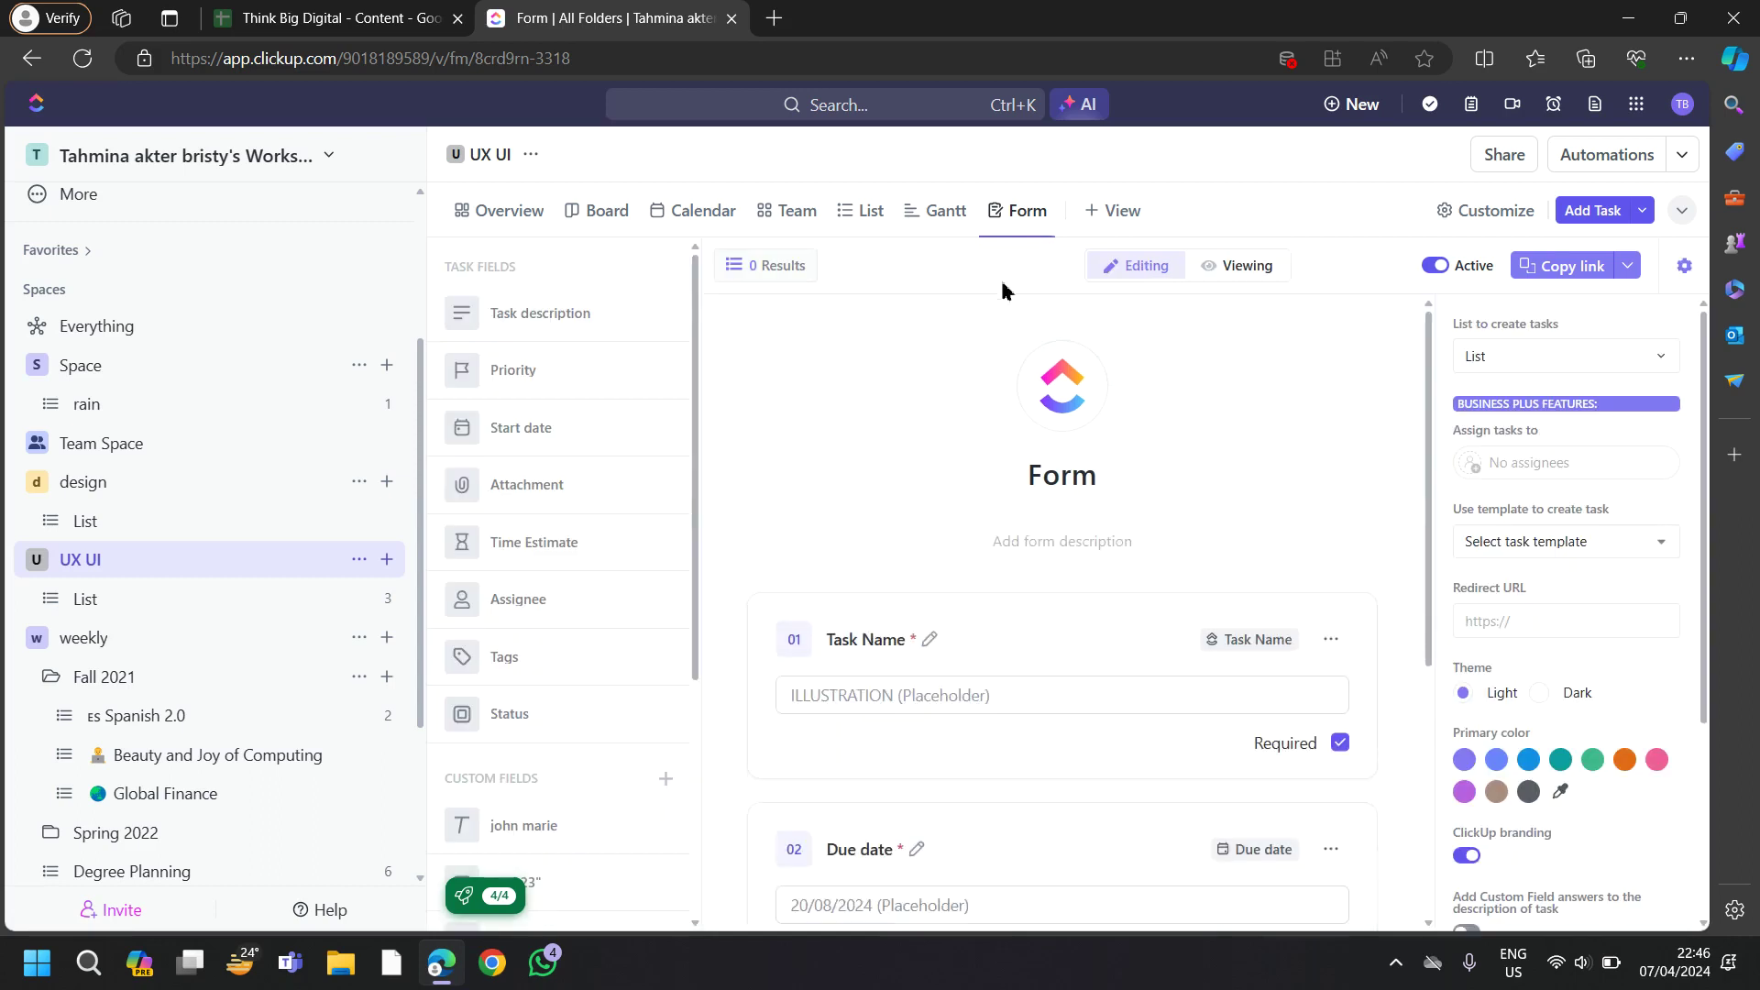
scroll(601, 302, down, 5)
scroll(1420, 604, down, 2)
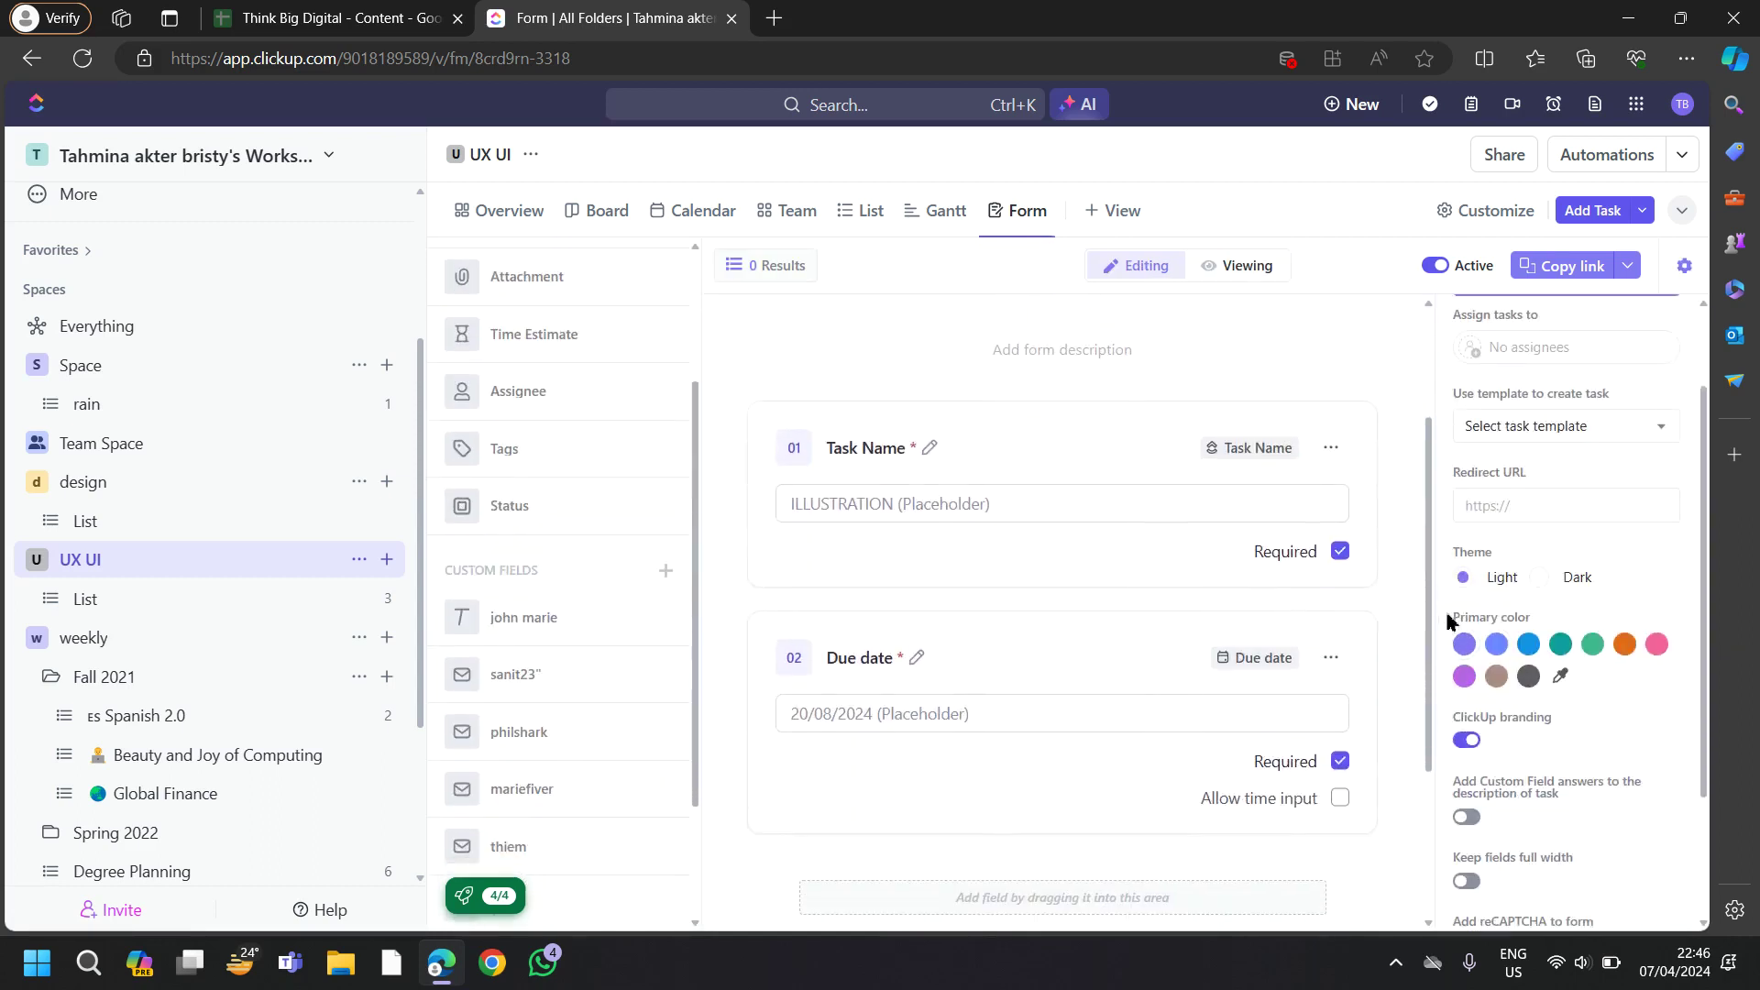
scroll(1558, 596, down, 2)
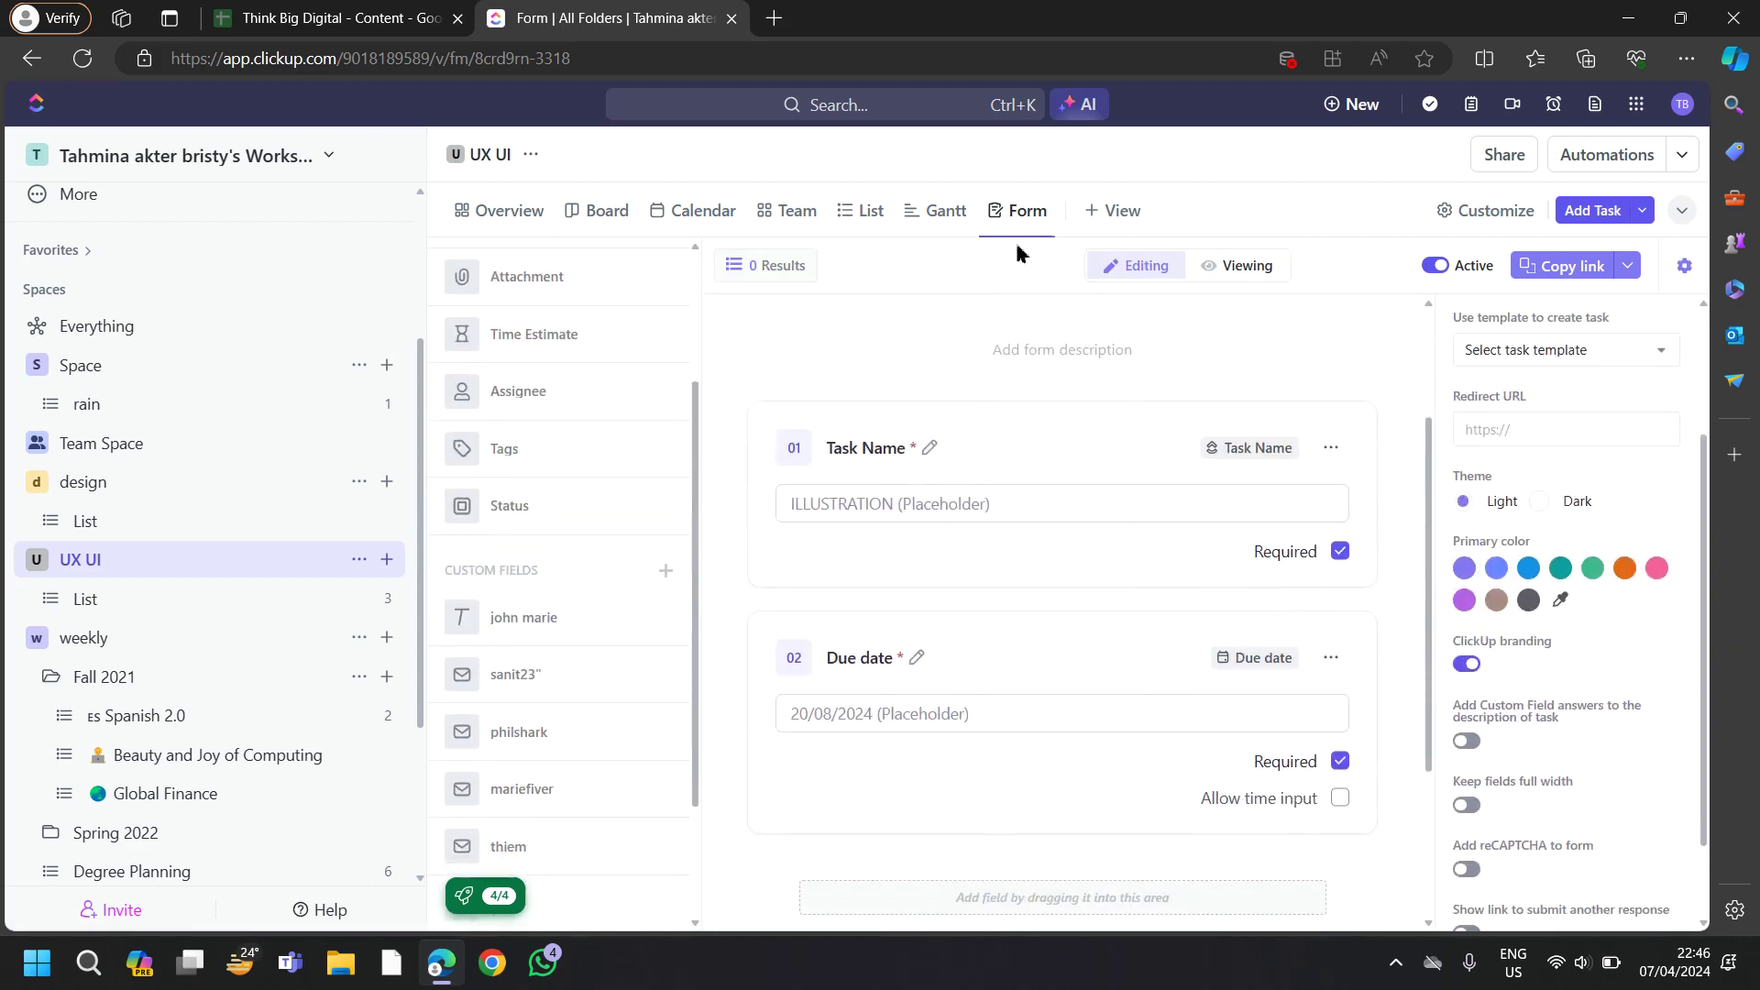
click(1225, 269)
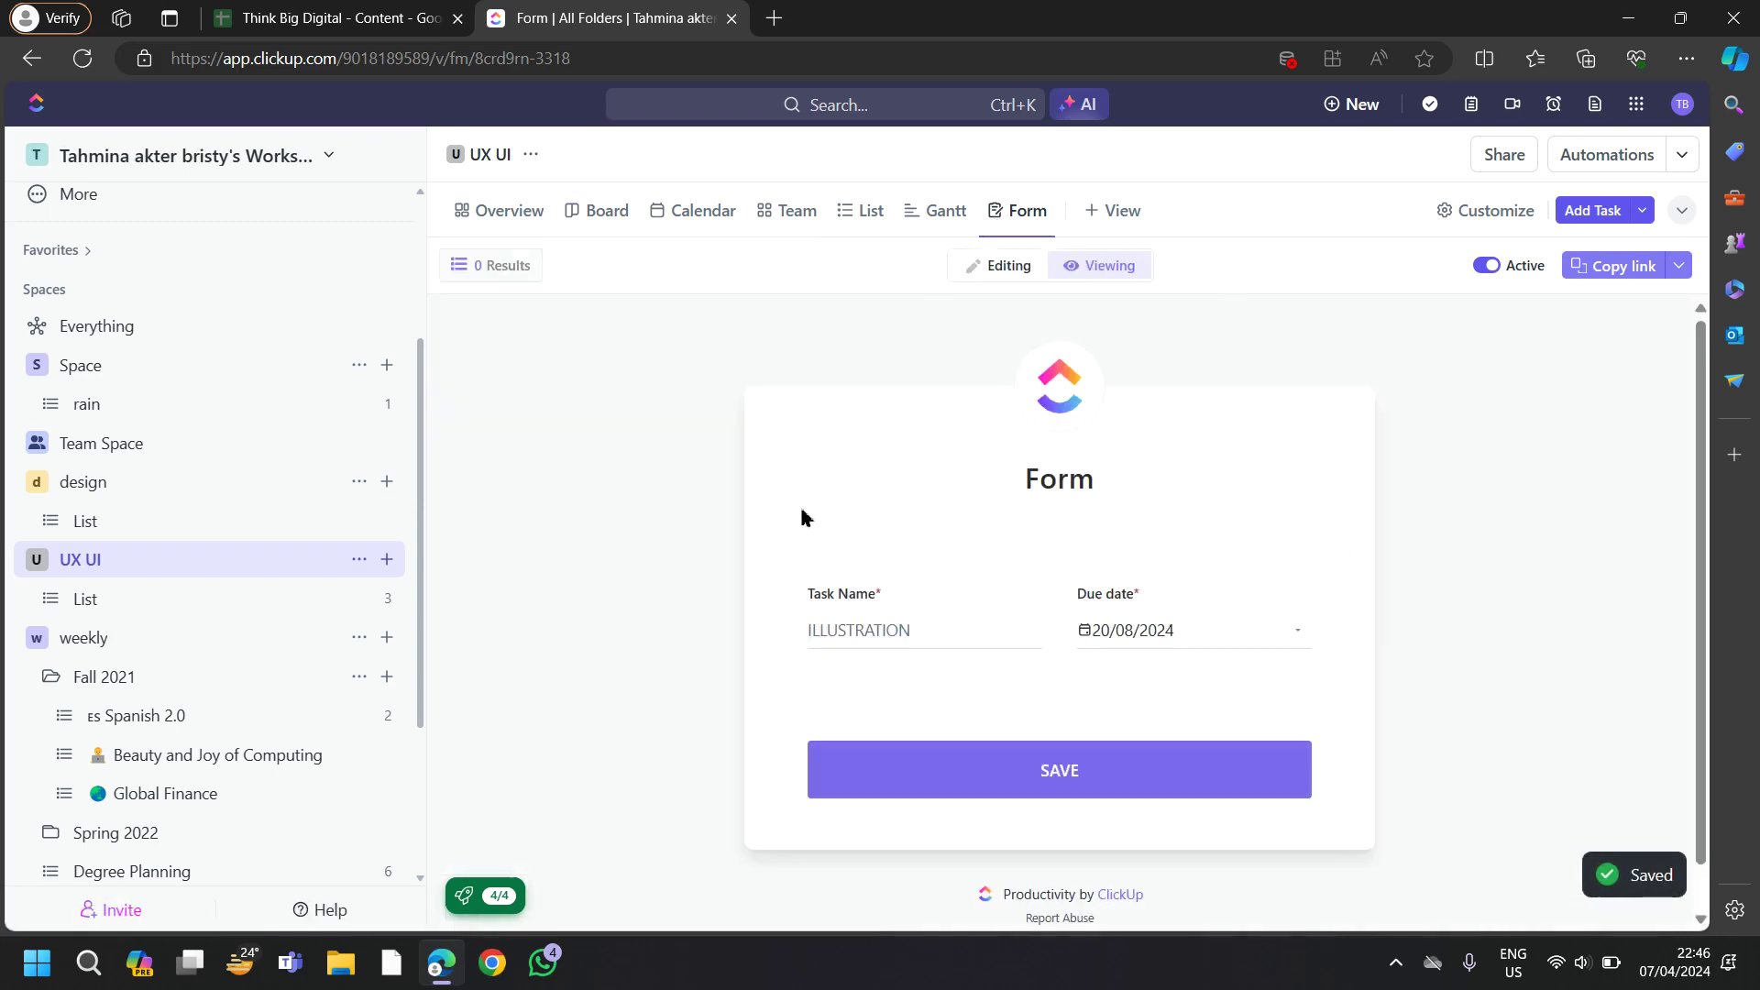